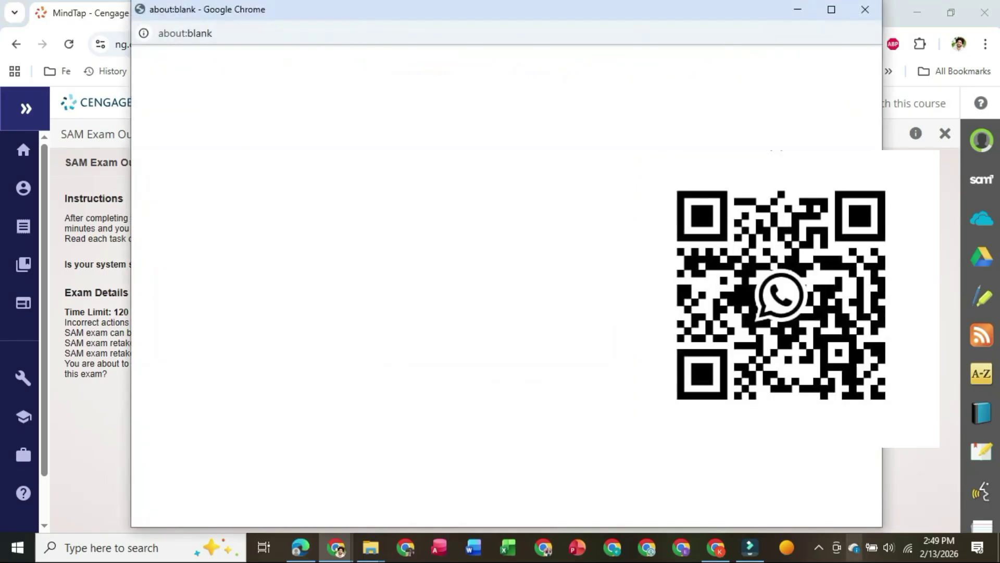
- Reveal the hidden system tray icons while the SAM exam launches
click(819, 547)
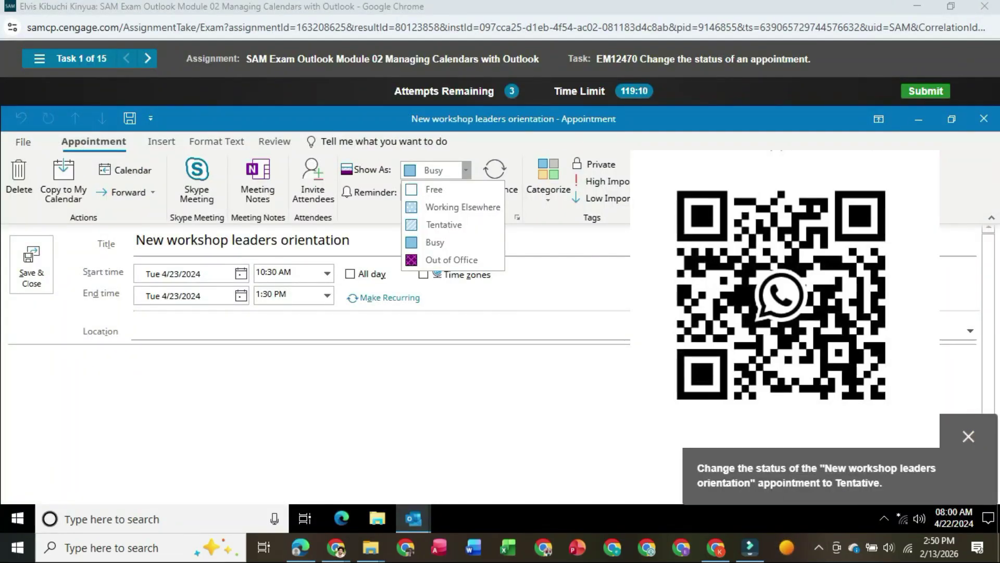
- Change the orientation appointment's Show As status to Tentative and save and close it
click(132, 331)
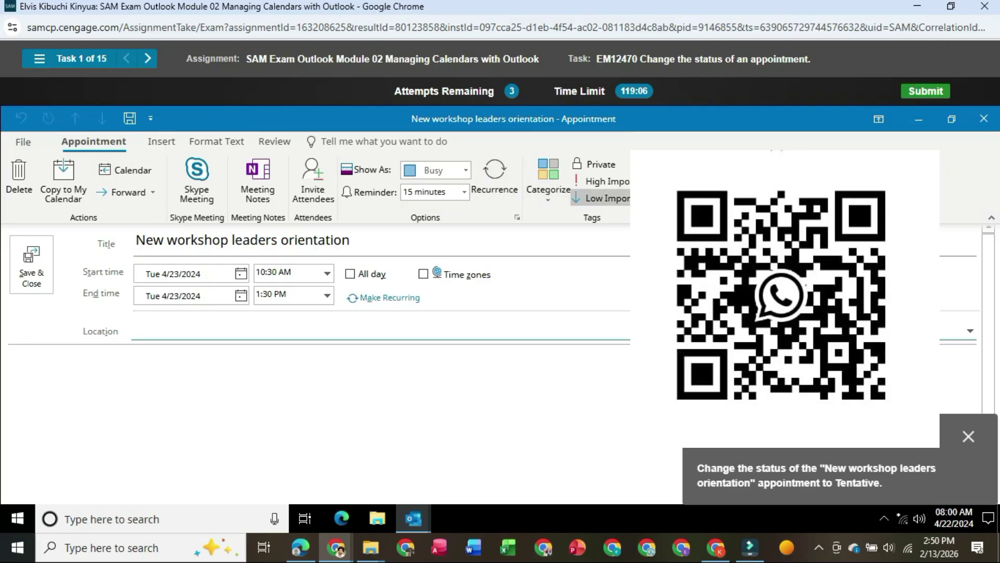
click(466, 170)
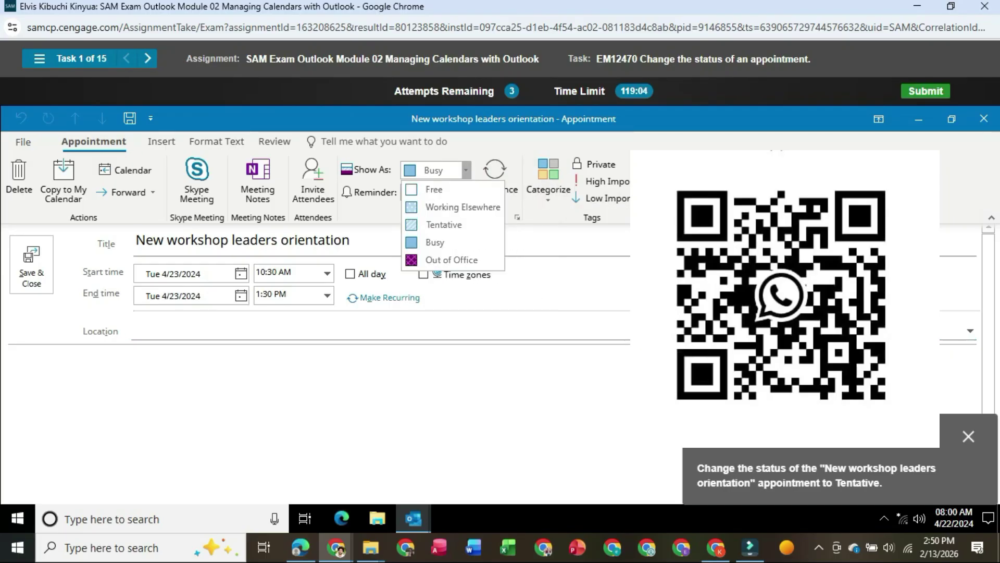
click(444, 225)
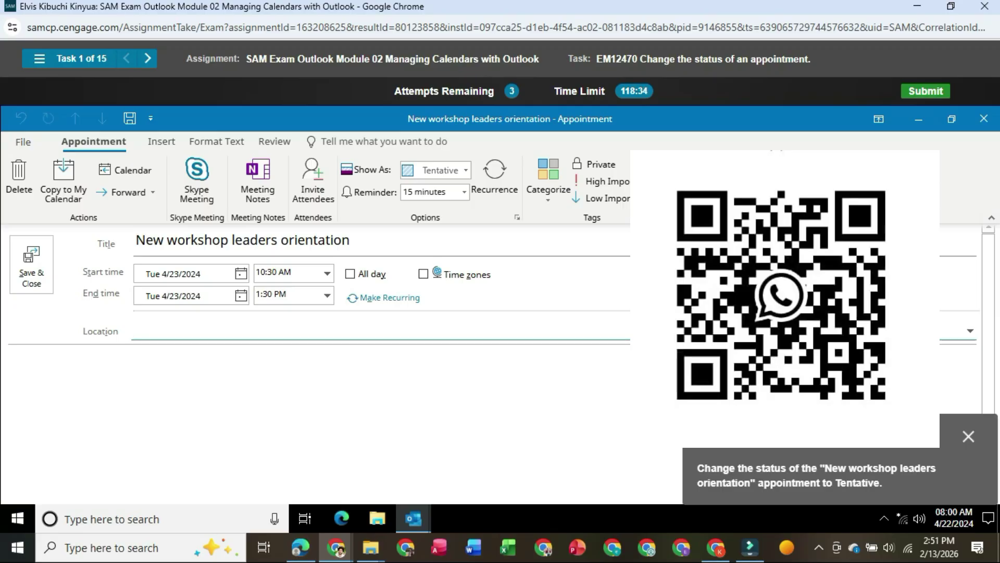
click(31, 264)
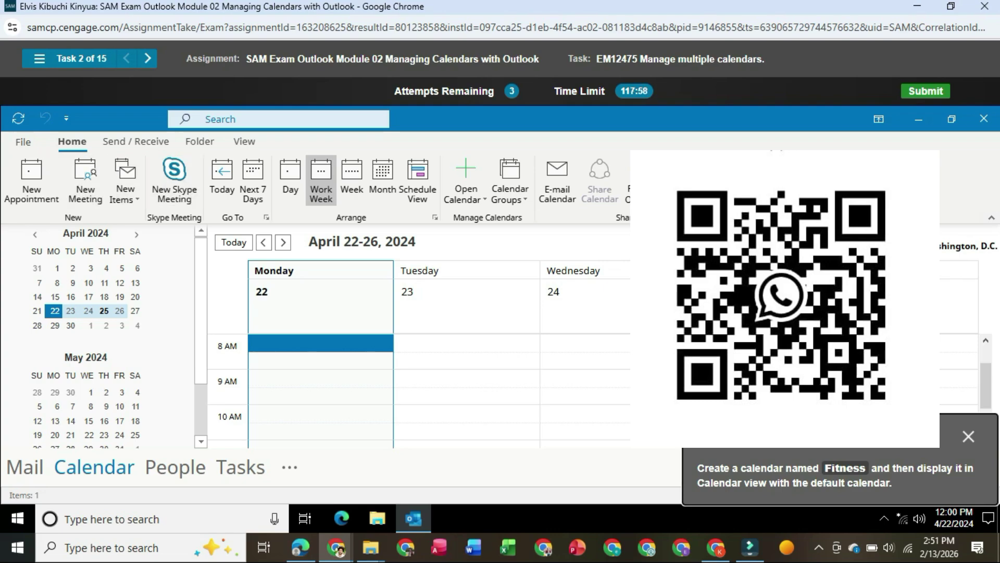
- Create a new calendar named 'Fitness' and check it under My Calendars to display it
click(199, 141)
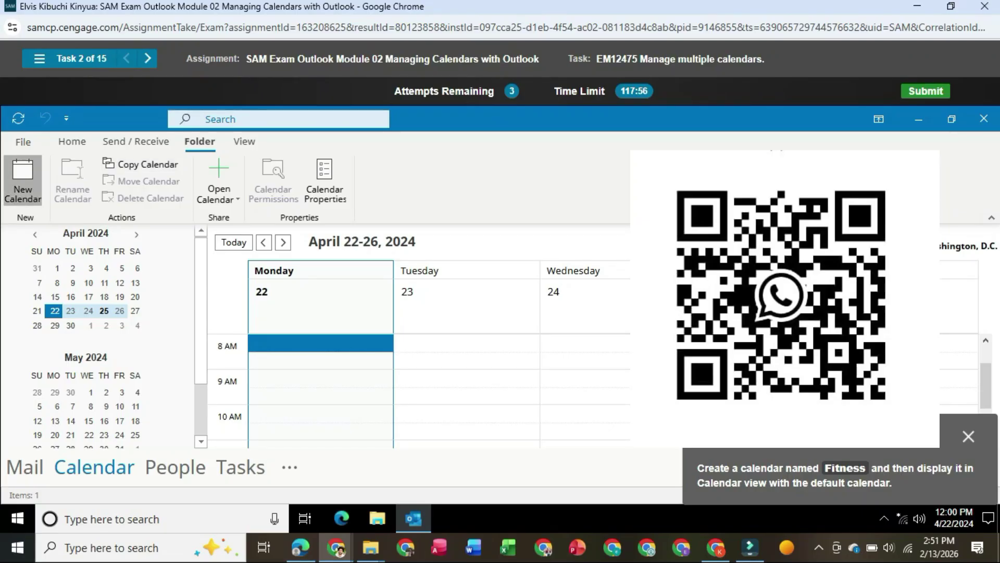
click(22, 180)
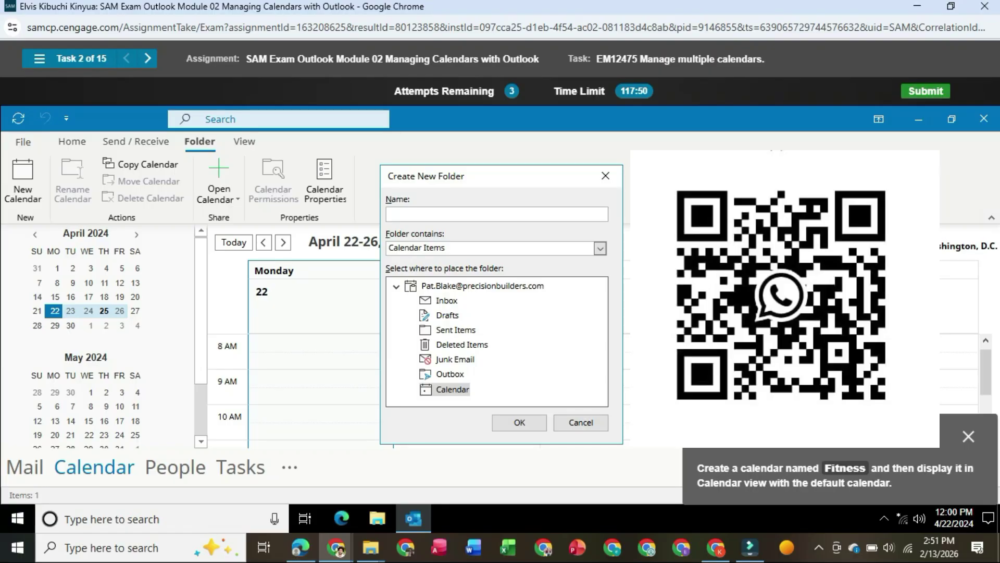
text(f)
key(BackSpace)
text(Fitness)
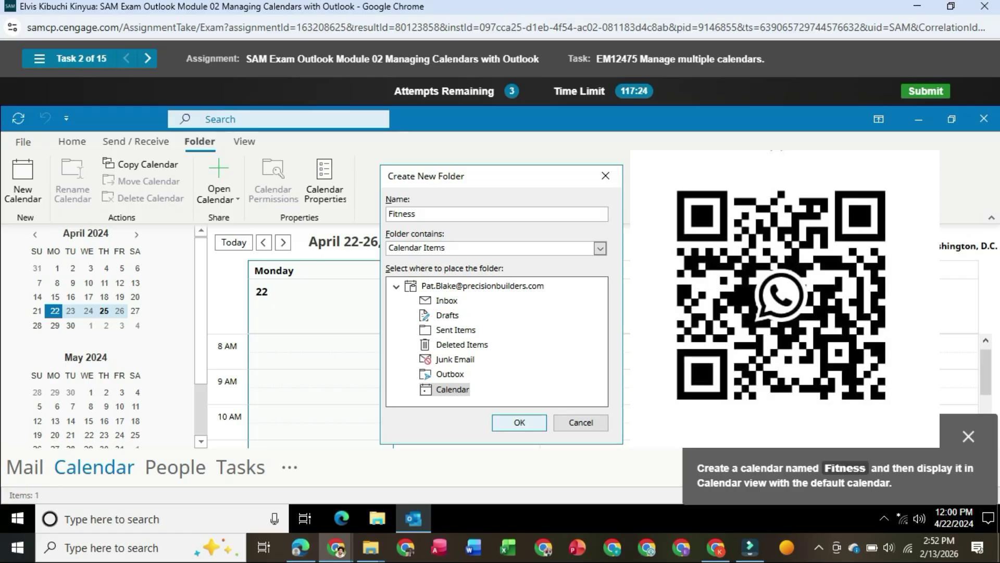
key(Return)
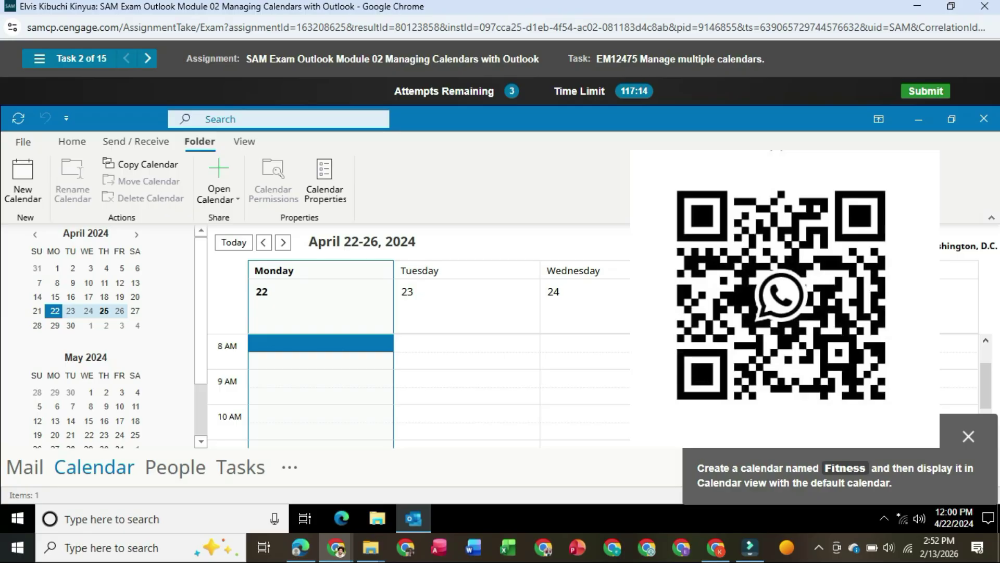
scroll(99, 339, down, 3)
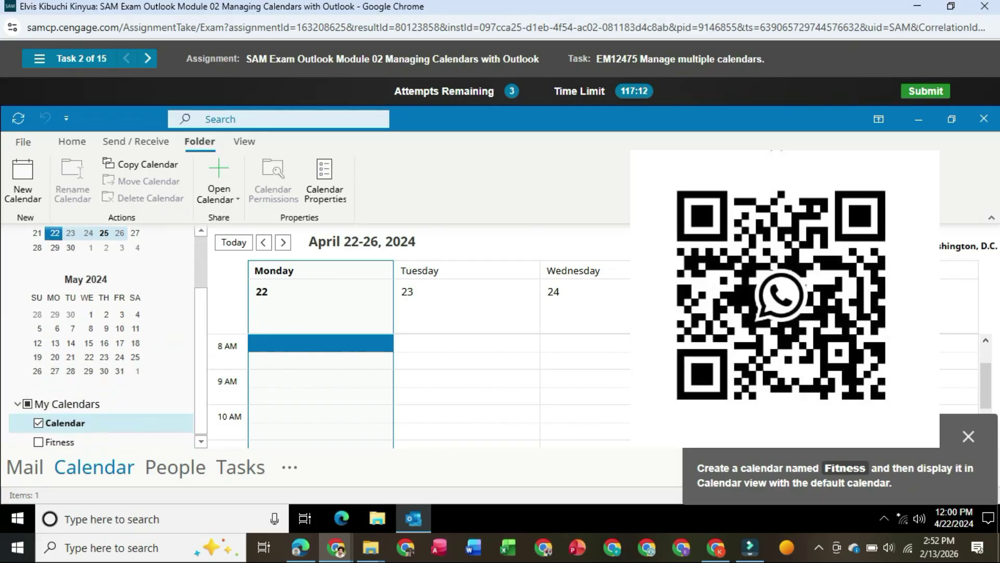
click(38, 441)
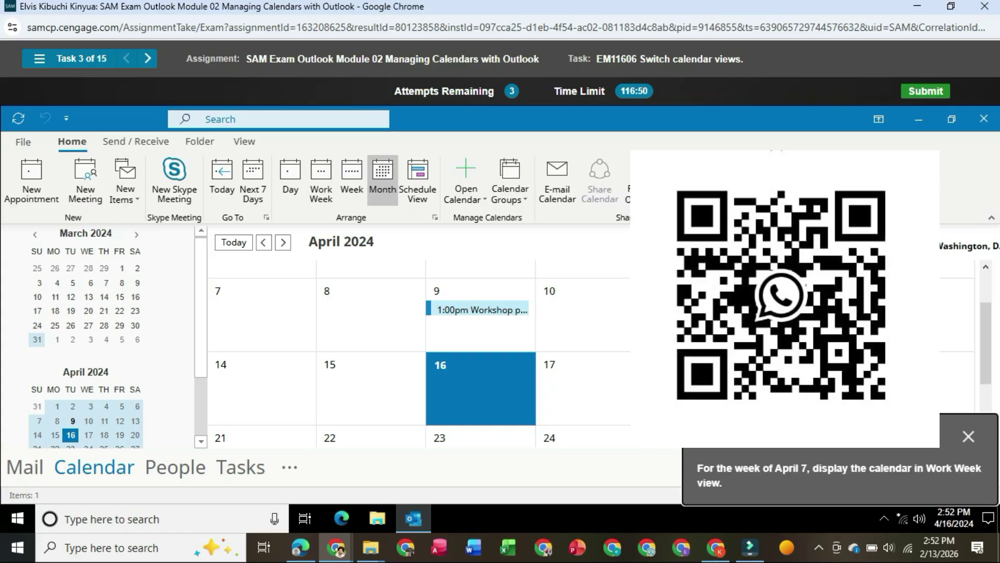
- Select the week of April 7 (graded incorrect) and retry the task
click(257, 313)
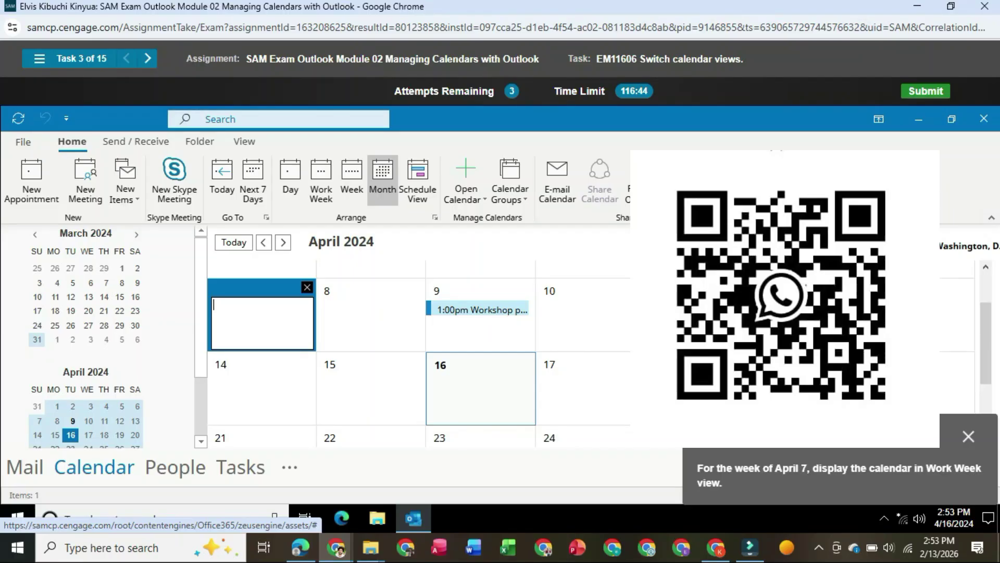
click(38, 421)
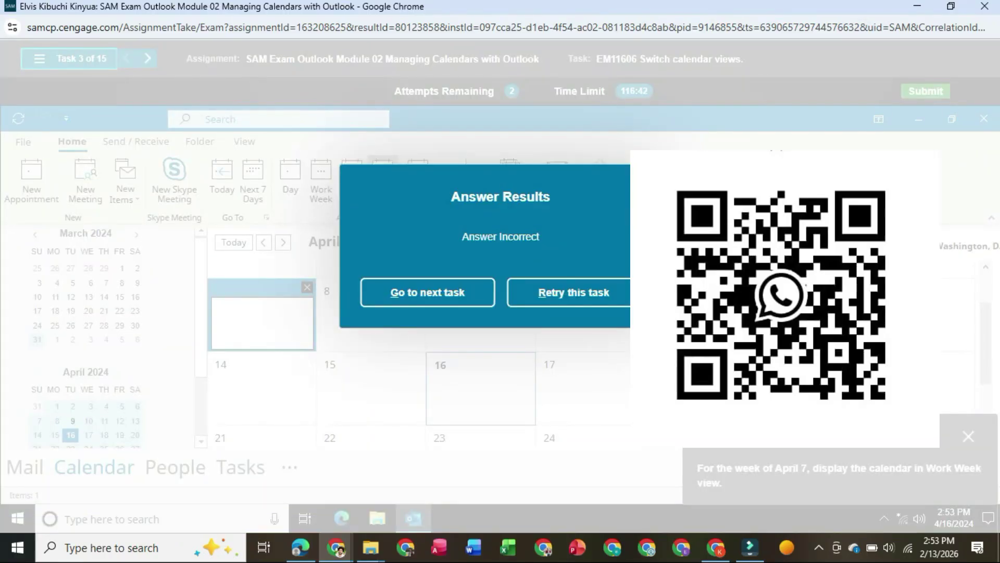
click(573, 292)
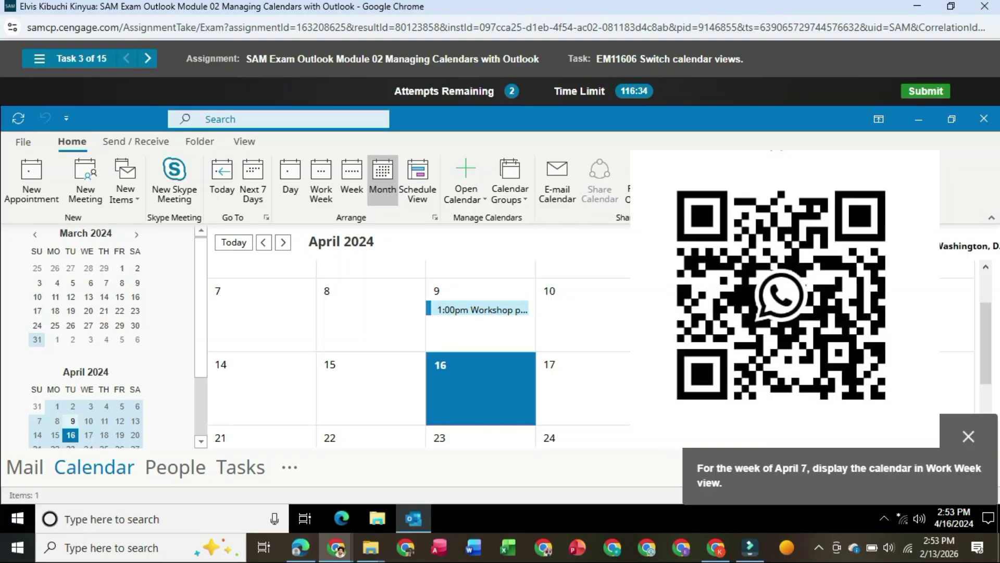
- Select April 7 in the month grid and switch to Work Week view
scroll(86, 365, down, 1)
scroll(86, 365, down, 1)
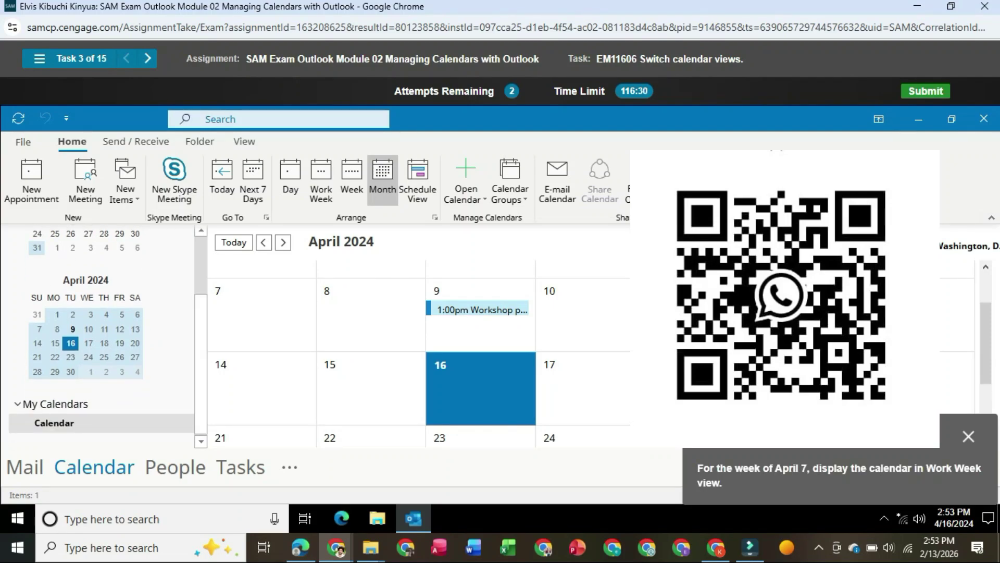
click(262, 314)
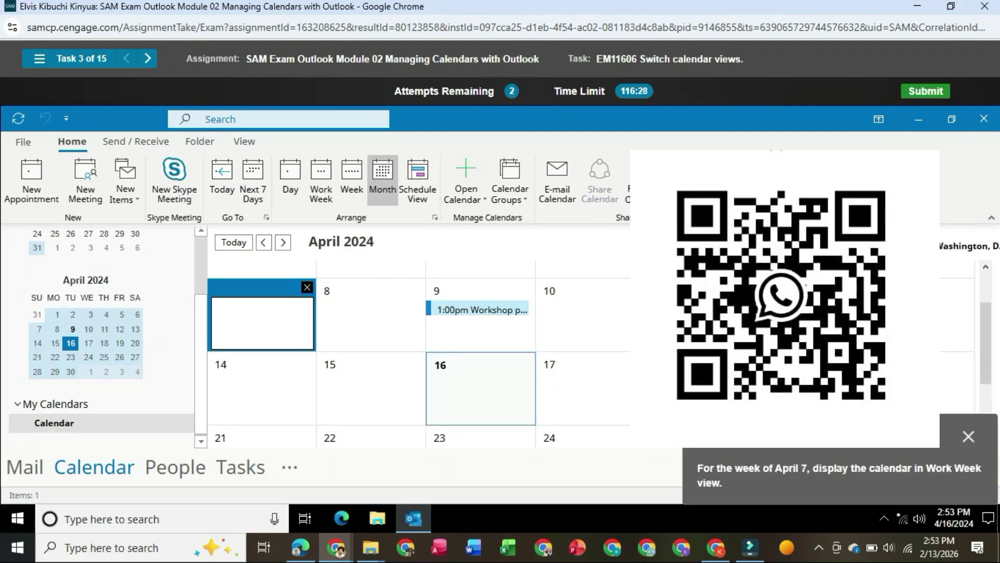
click(321, 180)
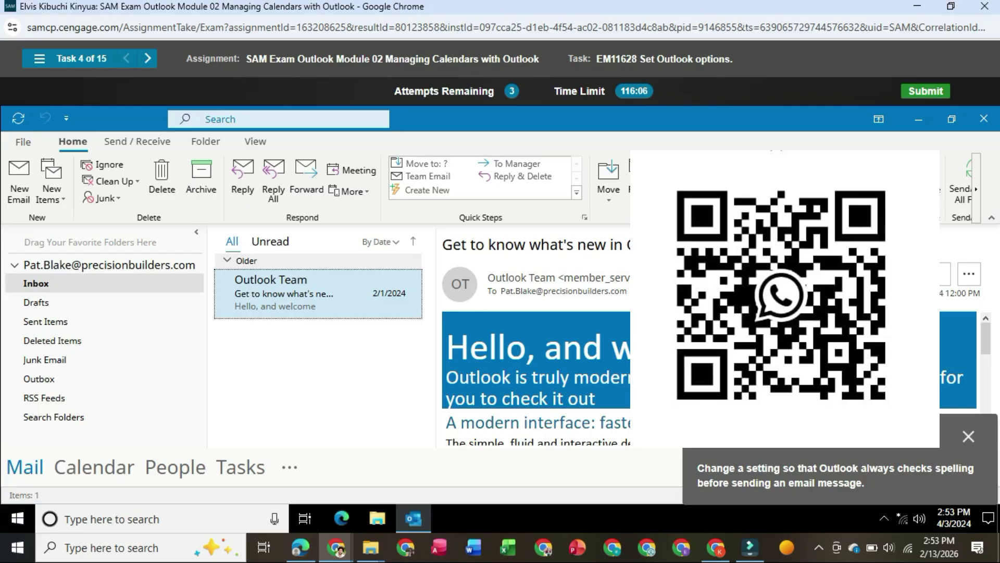
- In Outlook Options > Mail, enable 'Always check spelling before sending' and apply it
click(23, 141)
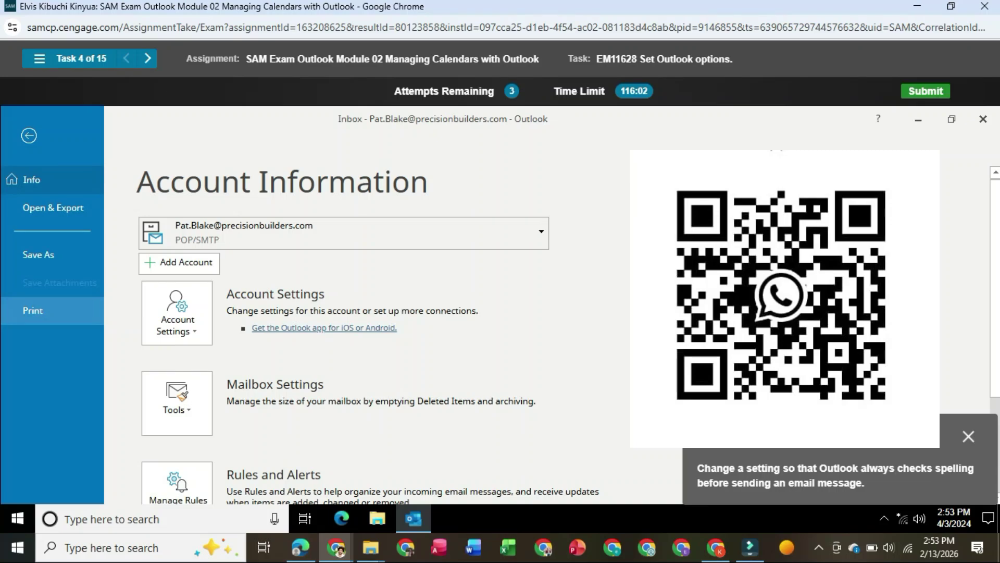
scroll(52, 312, down, 3)
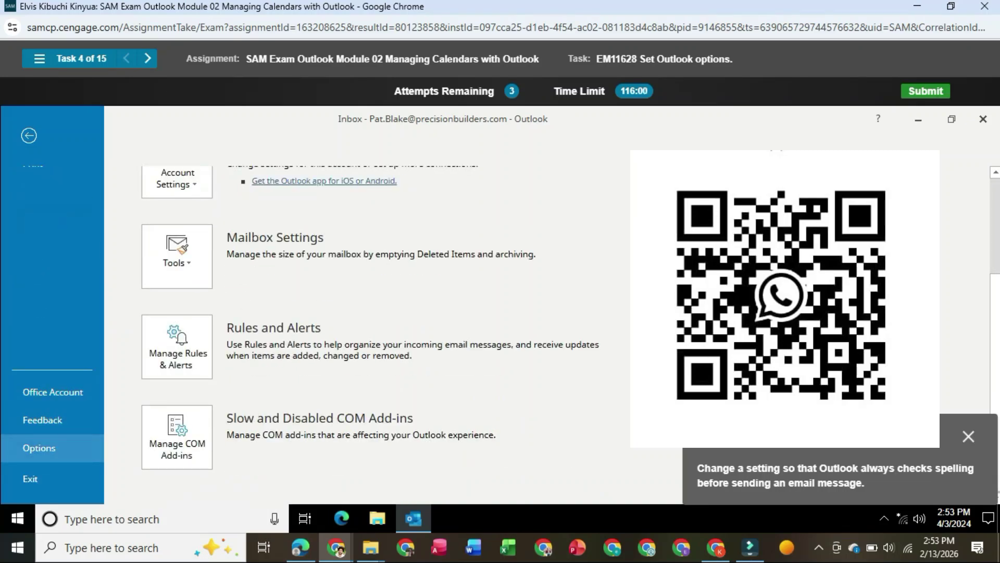
click(39, 447)
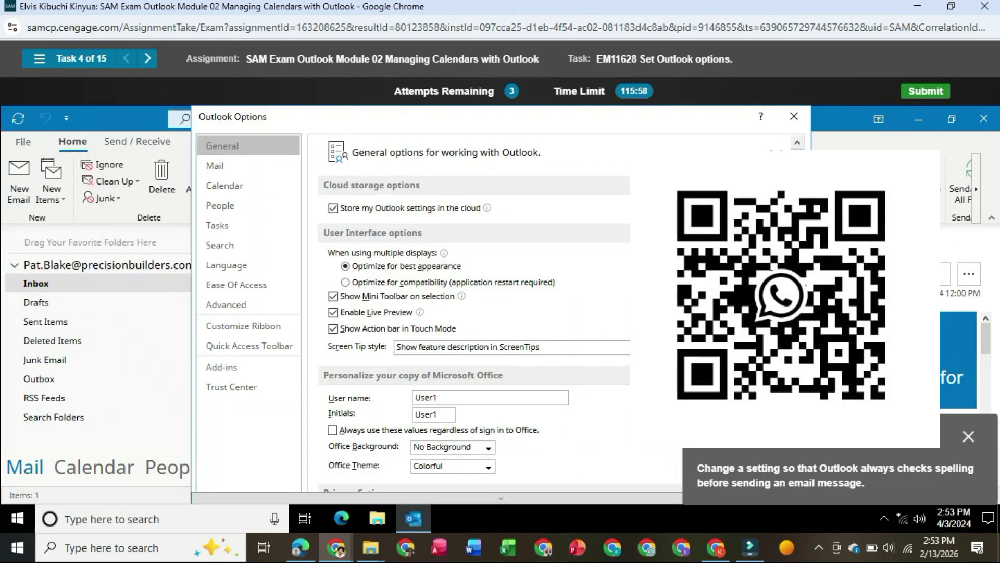
click(215, 166)
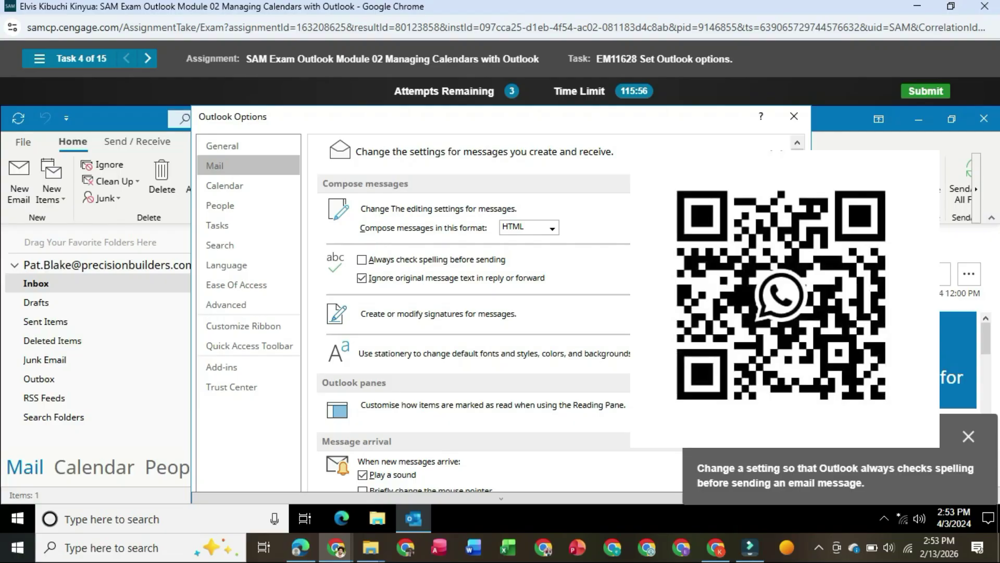
click(362, 260)
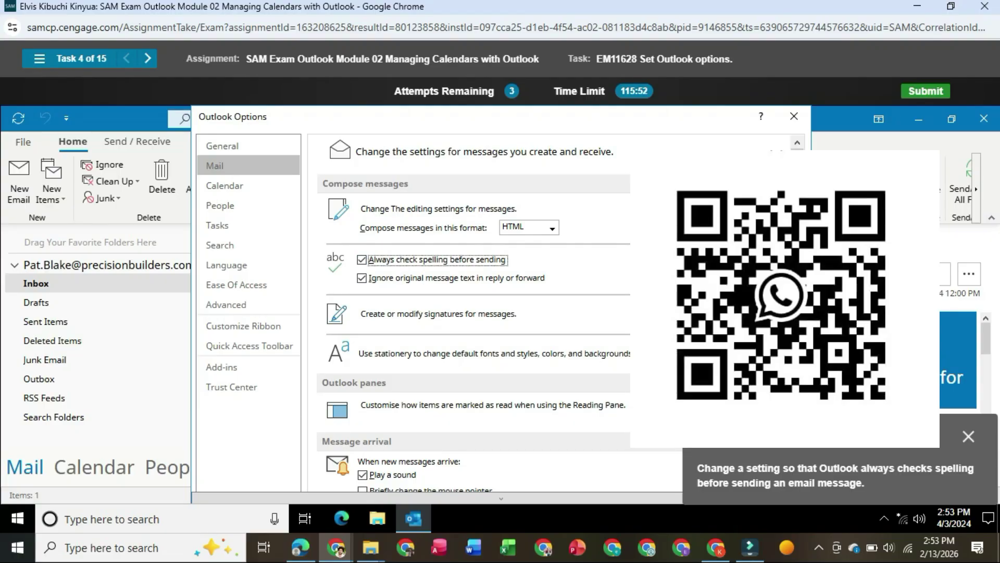
scroll(500, 313, down, 3)
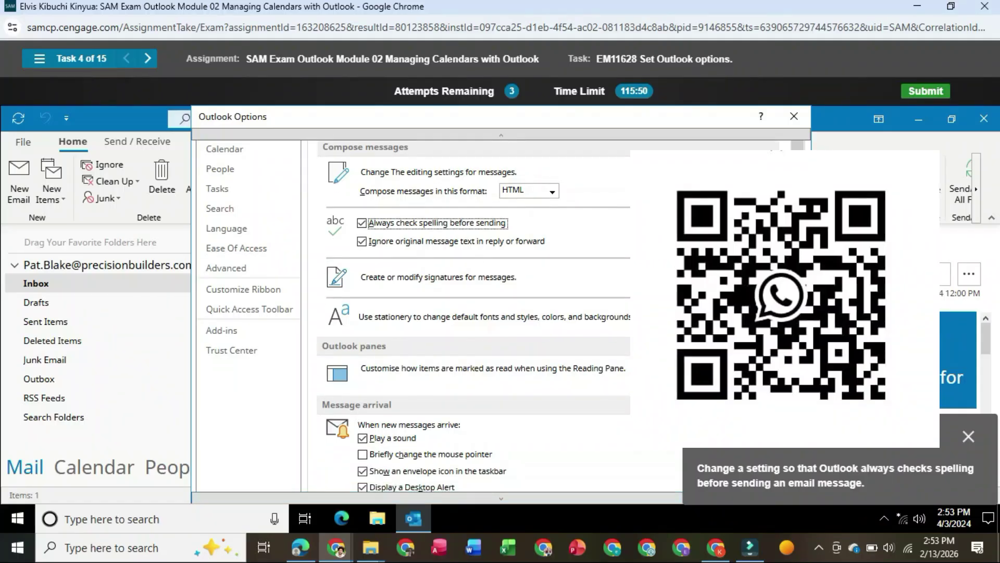
scroll(463, 313, down, 2)
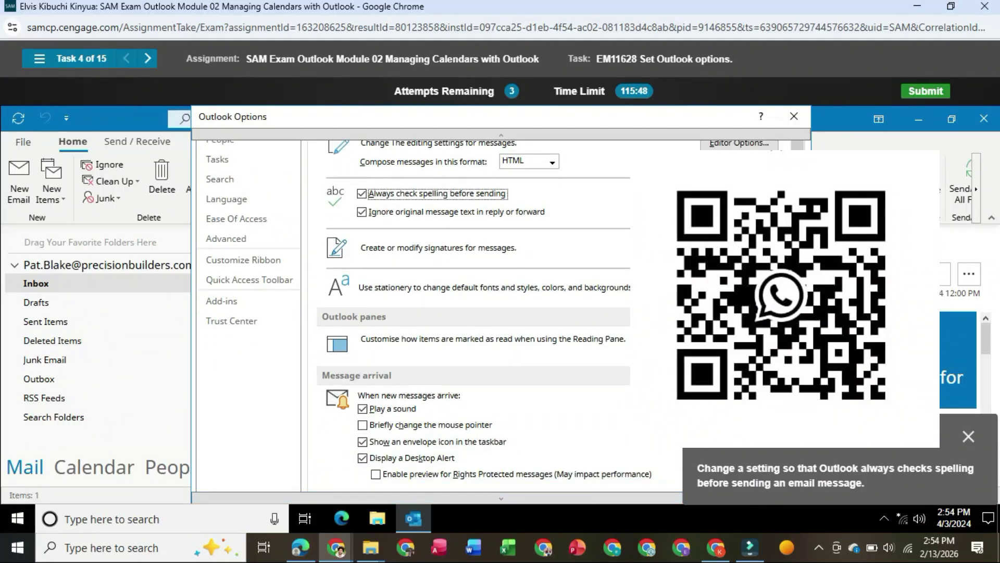
scroll(474, 313, down, 2)
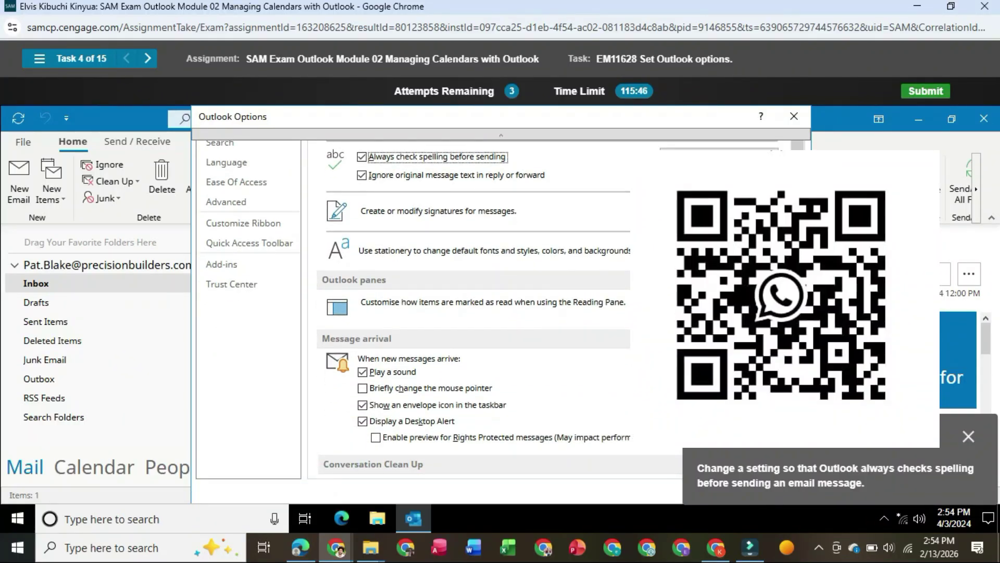
drag(834, 438, 828, 300)
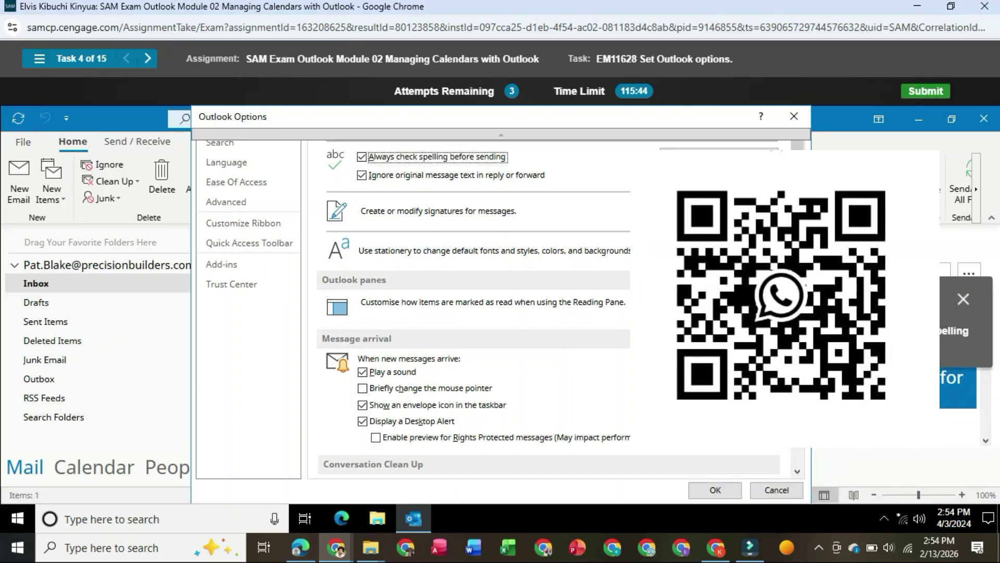
click(715, 489)
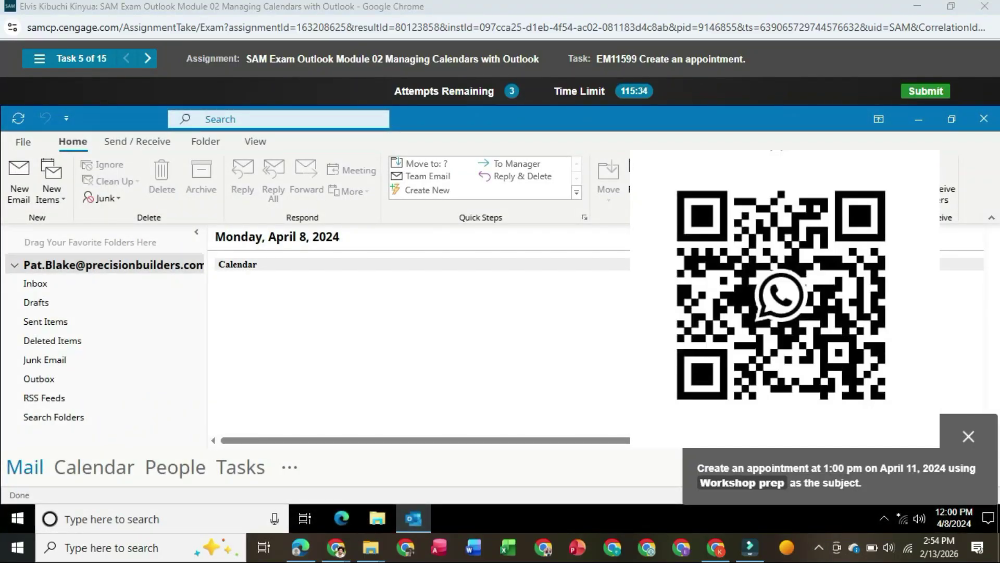
- Switch to the Calendar and start a new appointment in a time slot; after the incorrect result, retry
mouse_move(94, 467)
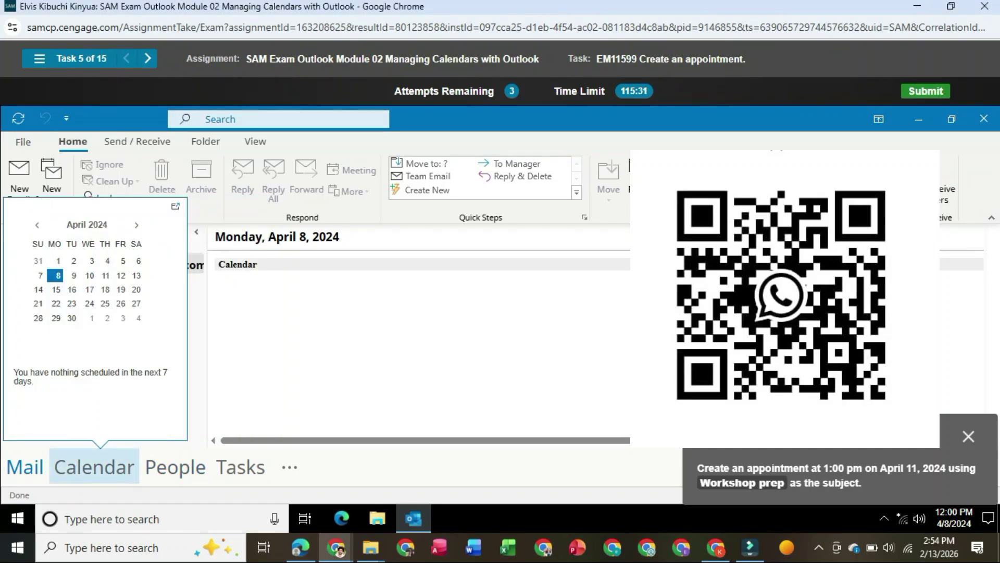
click(94, 467)
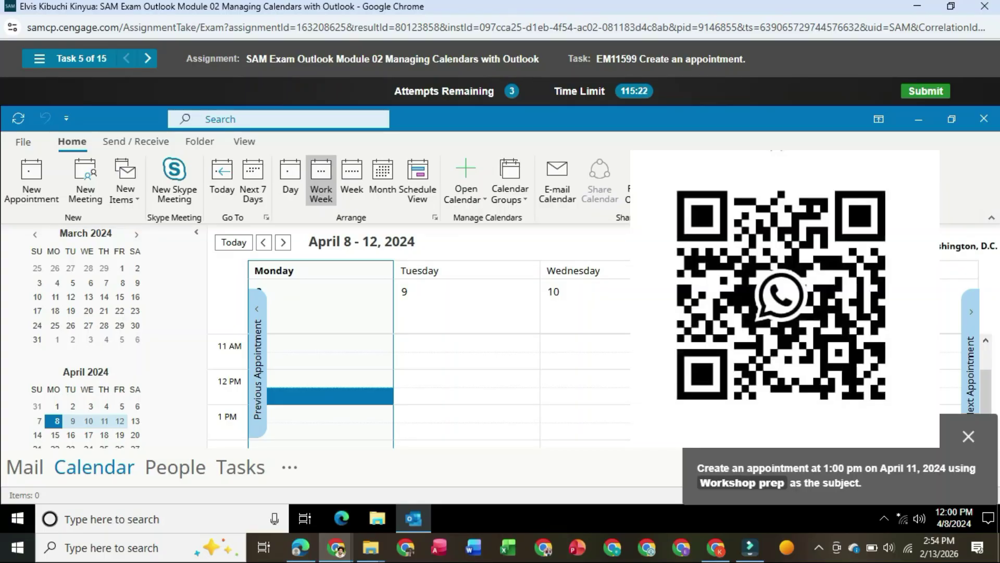
drag(839, 433, 840, 320)
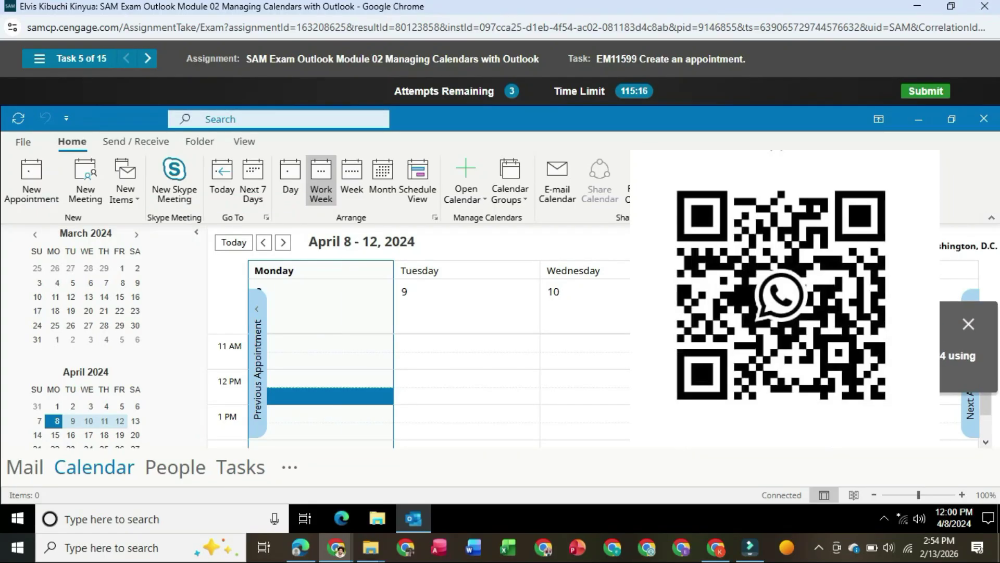
click(759, 414)
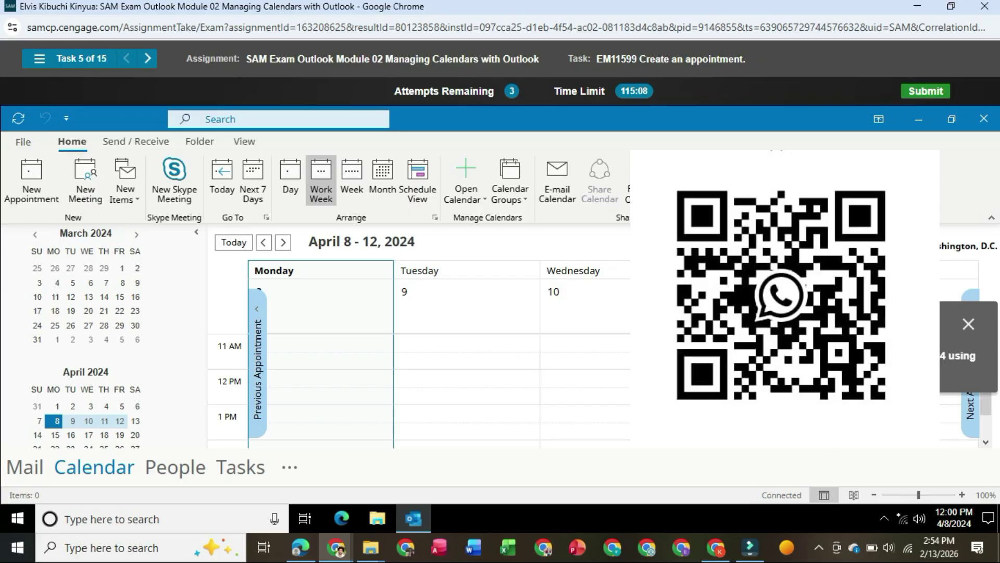
click(32, 179)
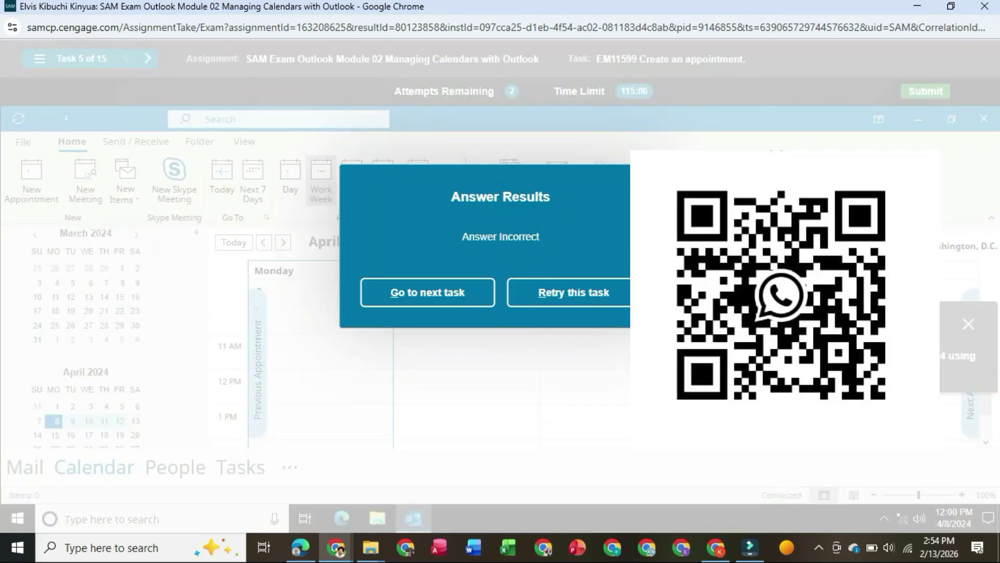
click(574, 293)
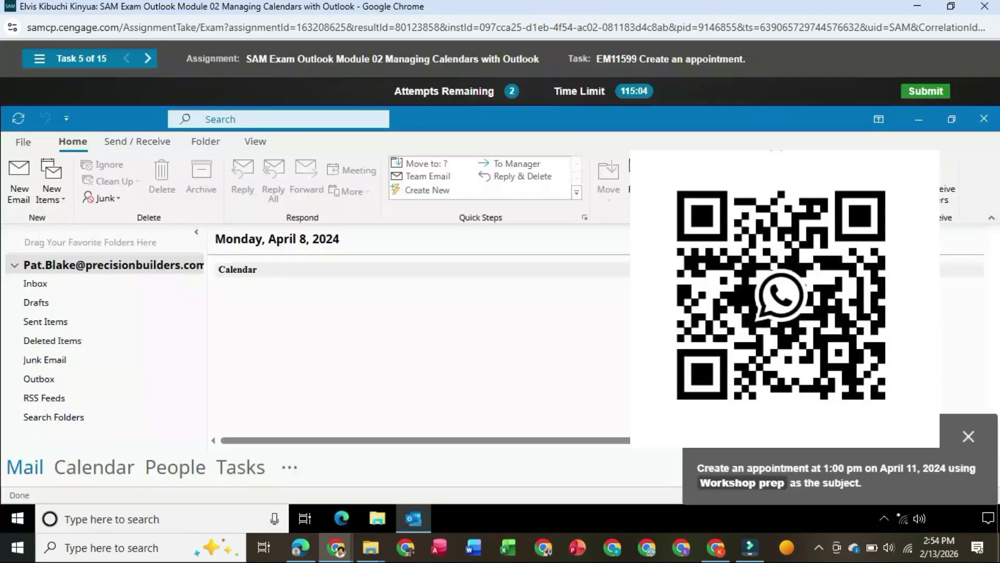
- Switch to the Calendar and start a new appointment for Thursday, April 11 at 1:00 PM
mouse_move(94, 467)
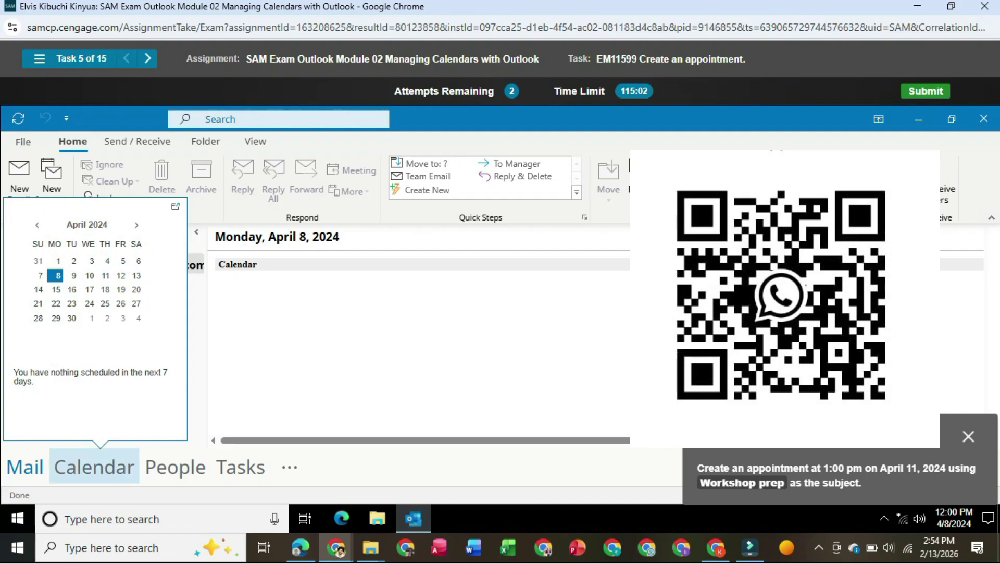
click(94, 467)
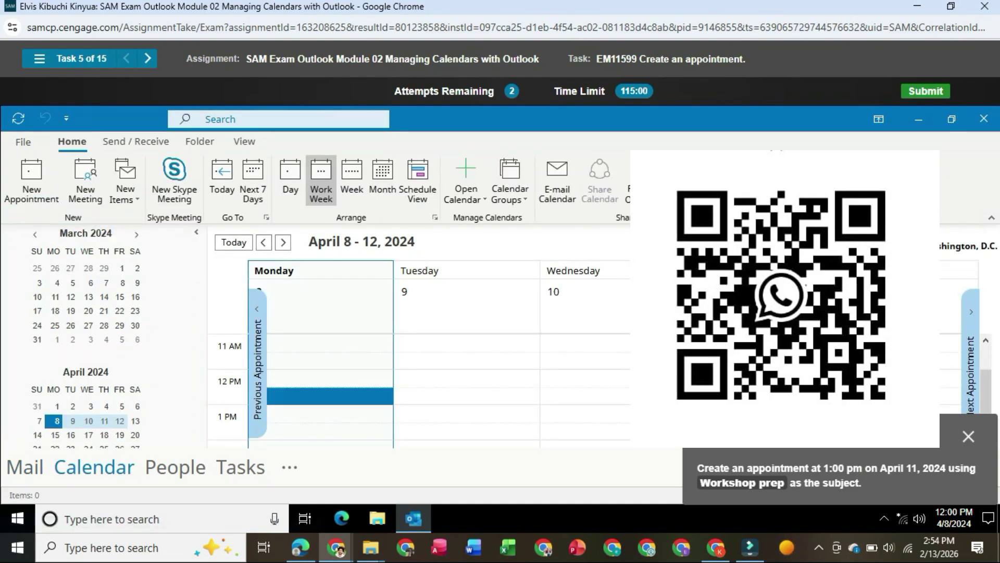
drag(813, 410, 780, 254)
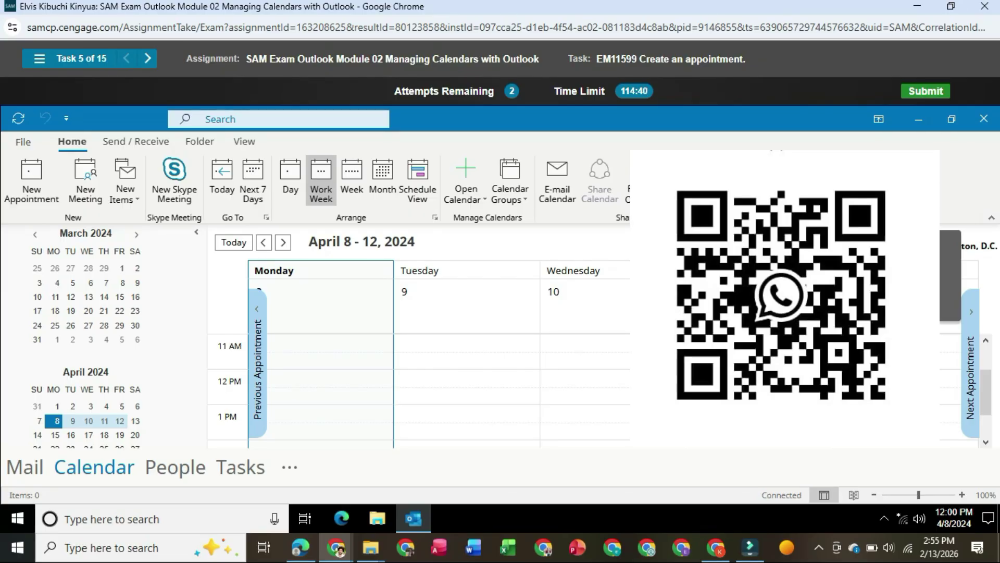
click(31, 180)
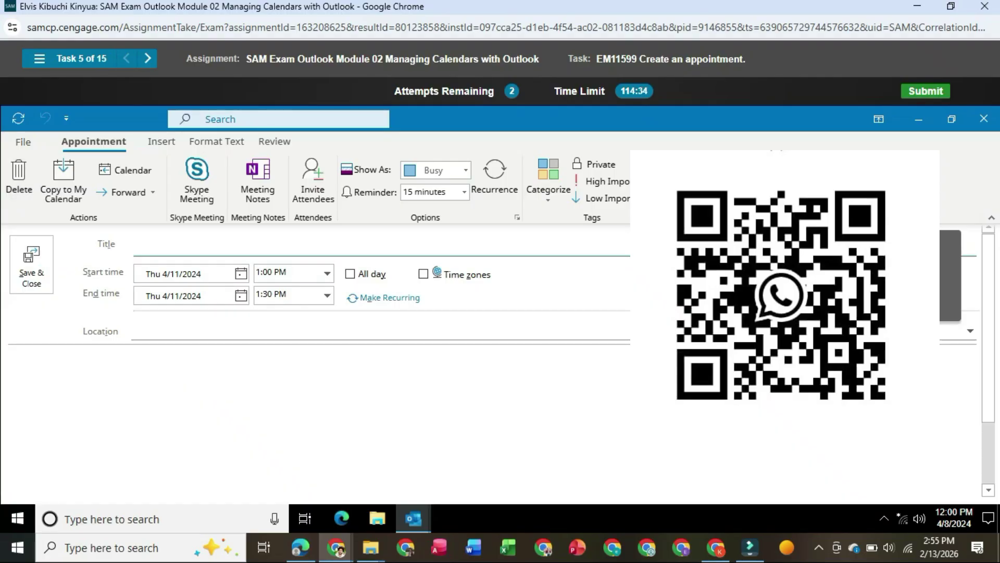
- Title the 1:00–1:30 PM appointment 'Workshop prep' and save it
text(Workshop)
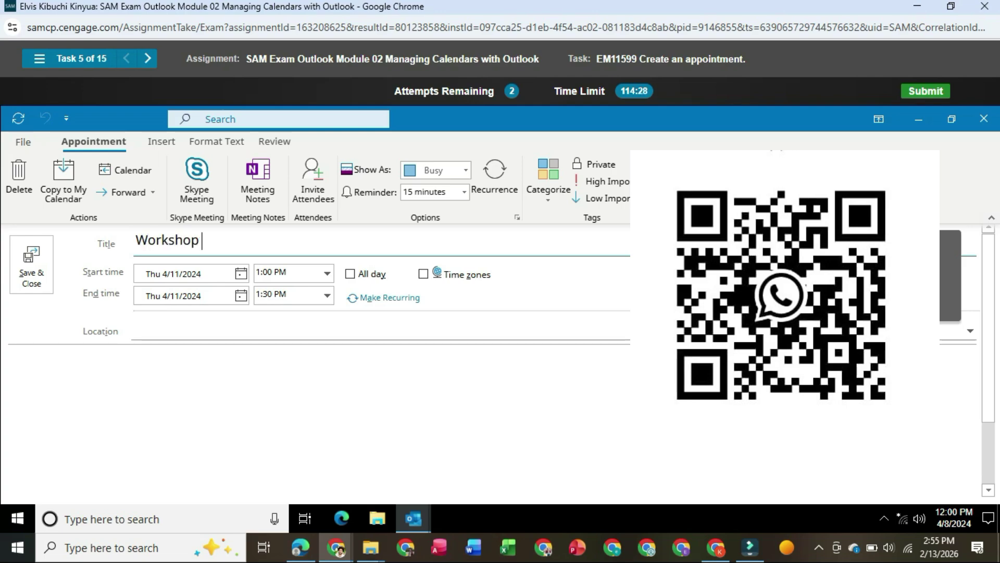
text( prep)
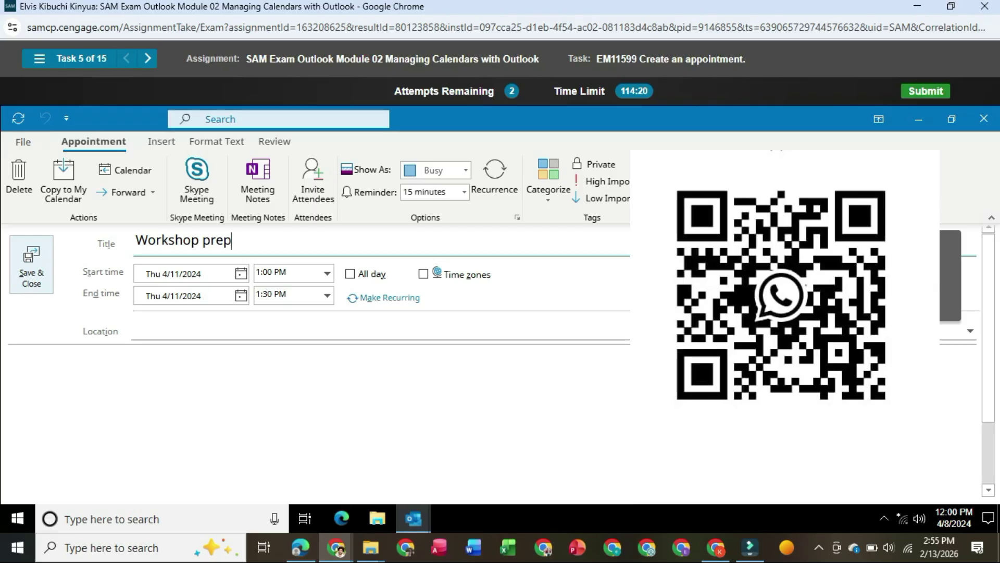
click(31, 264)
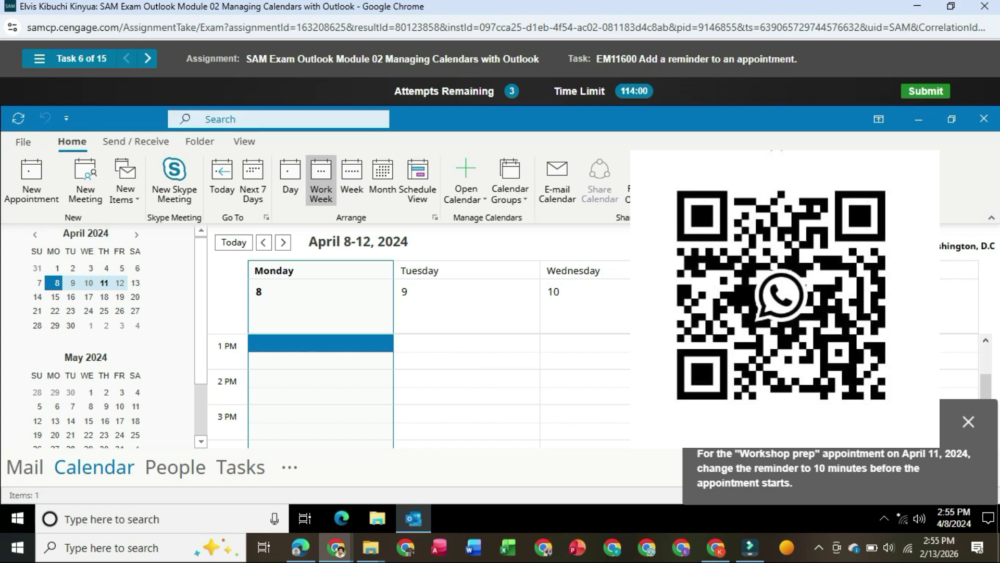
- Set the Workshop prep appointment's reminder to 10 minutes and save it
mouse_move(755, 344)
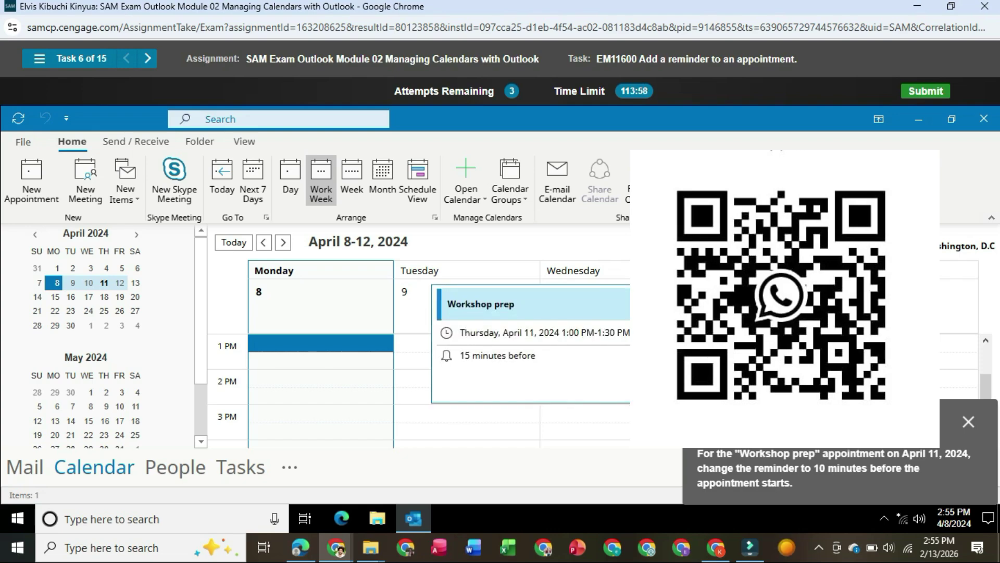
double_click(756, 343)
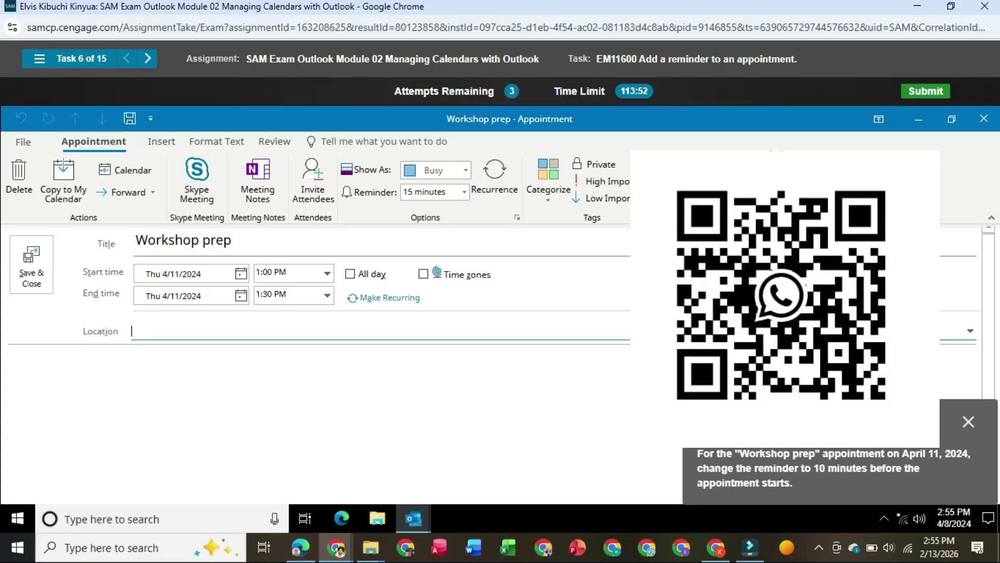
click(463, 192)
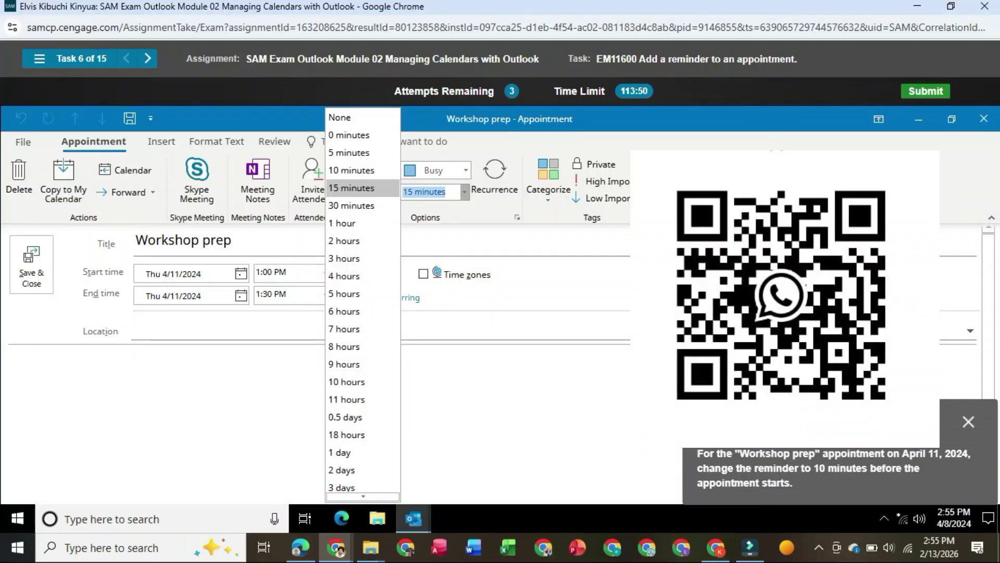
click(354, 169)
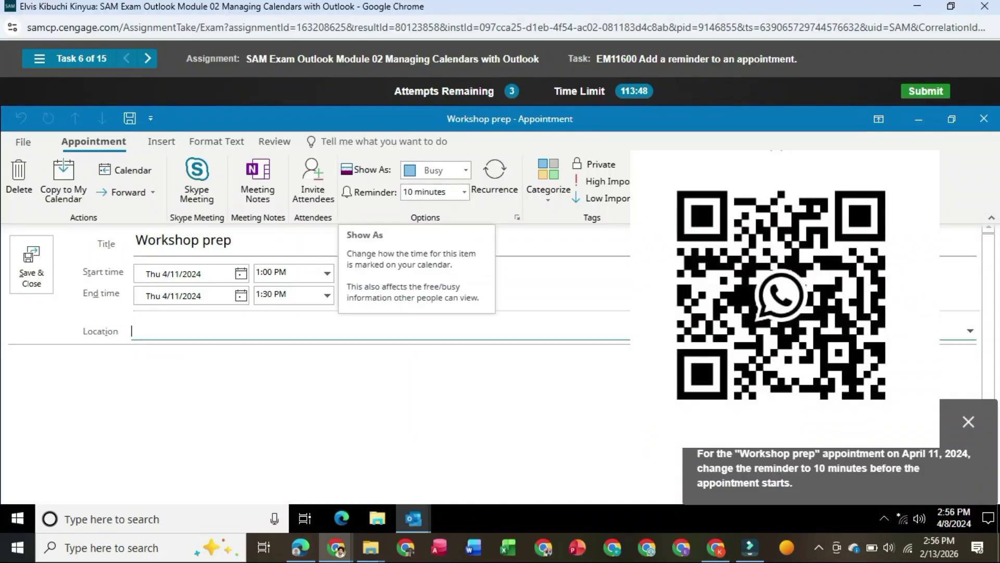
click(31, 264)
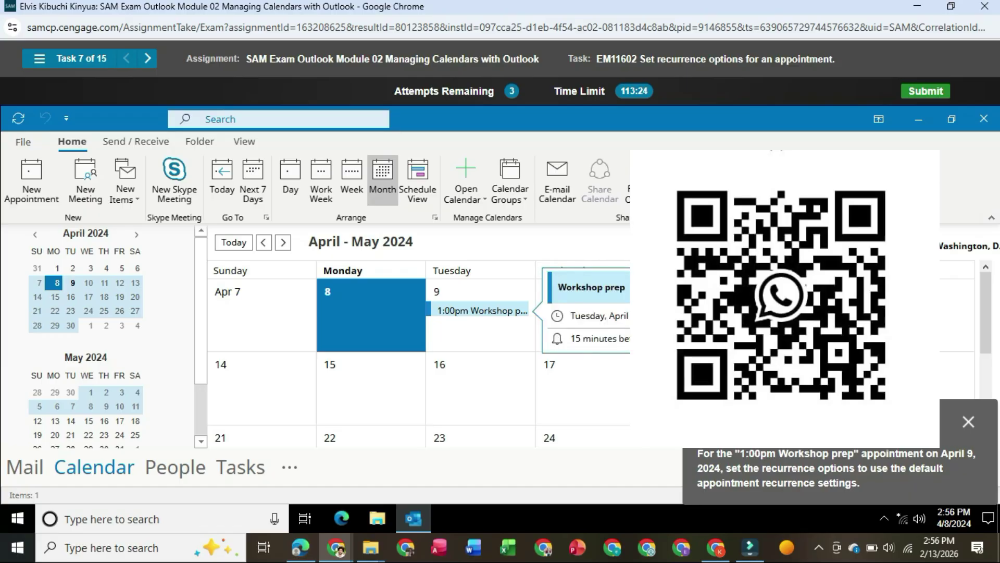
- Make the April 9 Workshop prep appointment recur weekly with default settings and save it
double_click(479, 310)
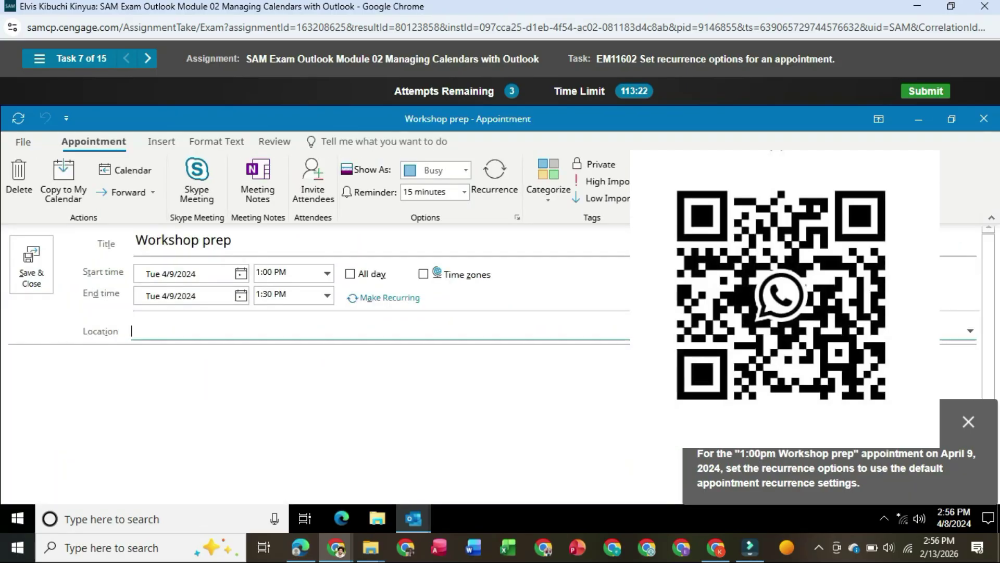
click(495, 177)
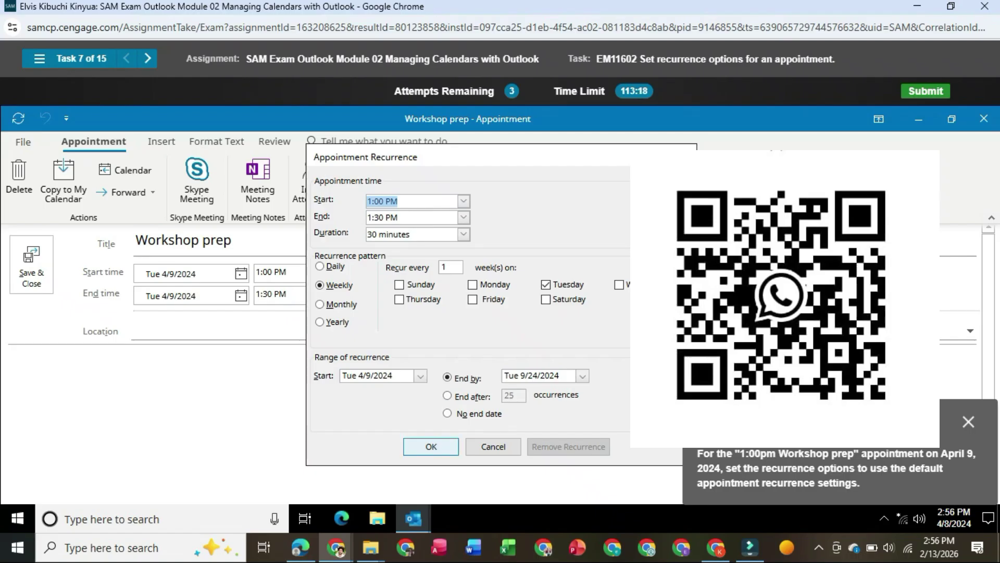
click(431, 447)
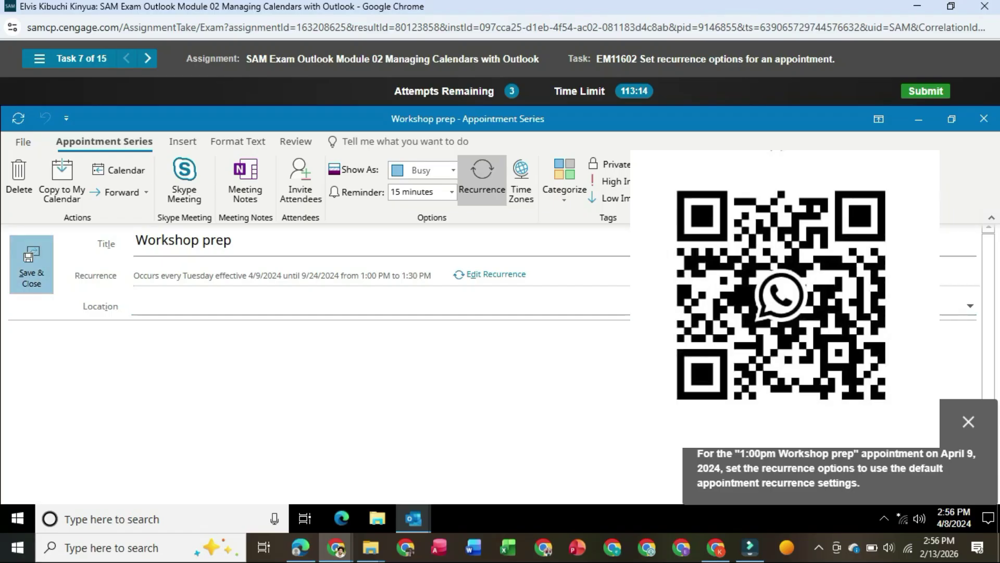
click(31, 266)
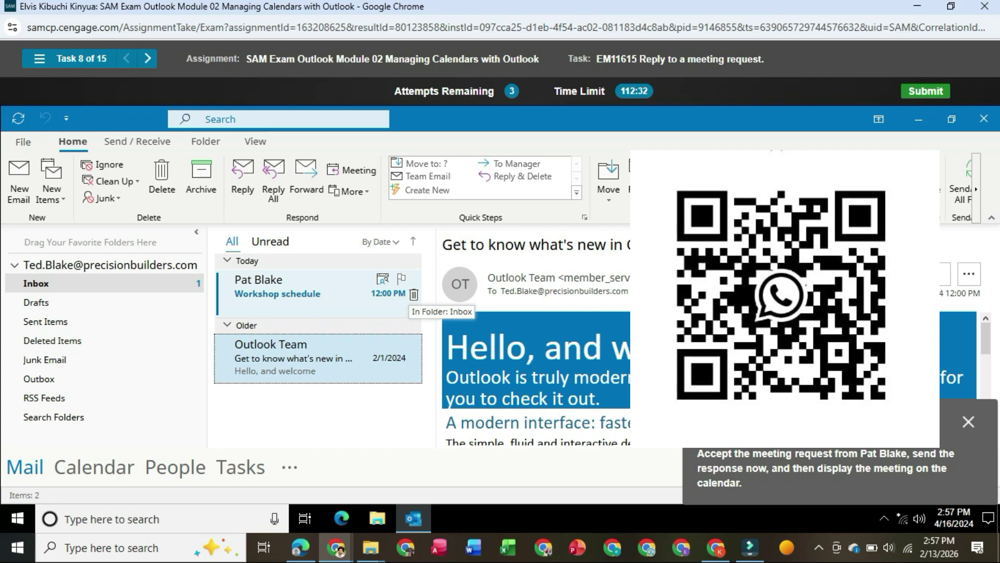
- Accept the Workshop schedule meeting request, send the response now, and switch to the Calendar
right_click(296, 290)
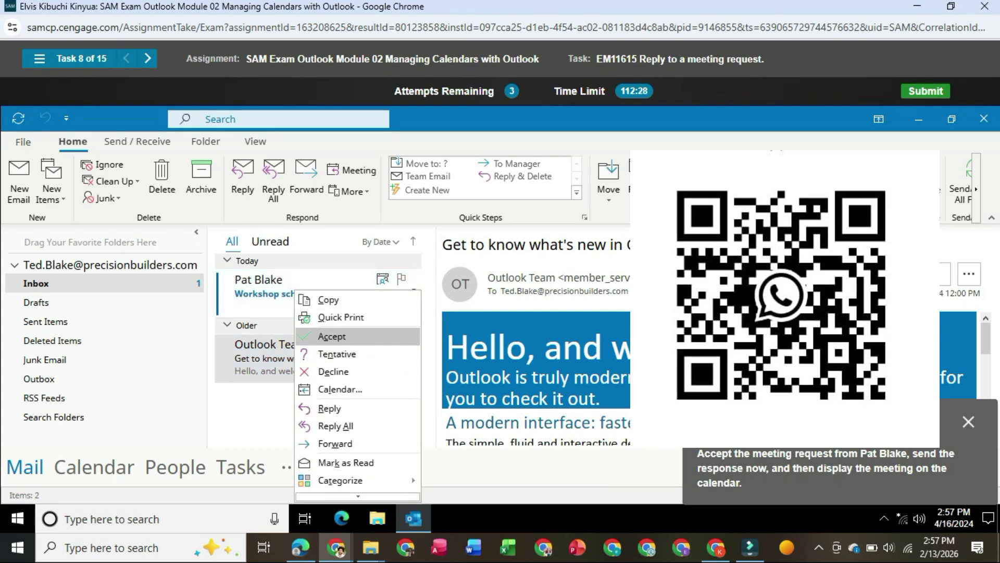
click(331, 336)
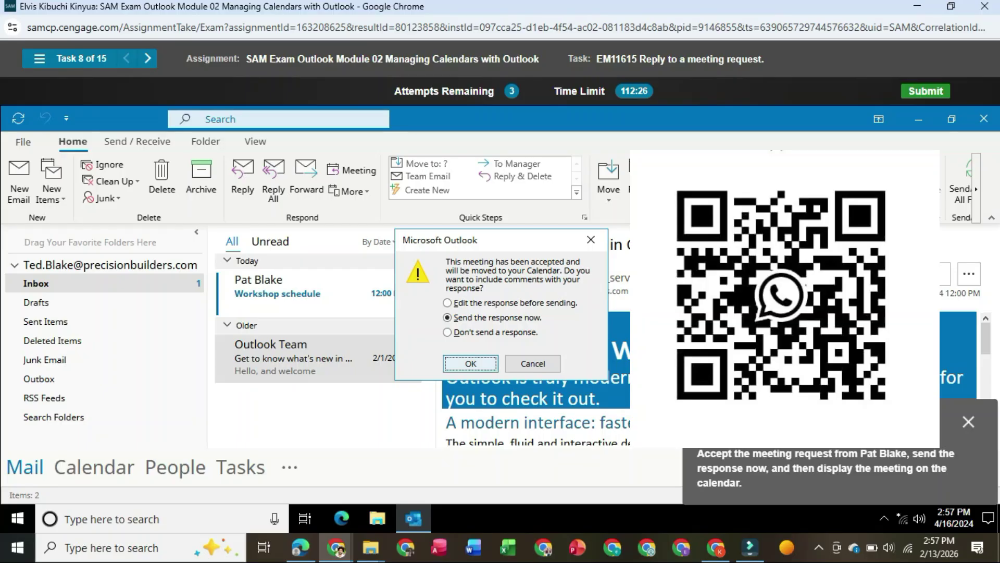
click(470, 363)
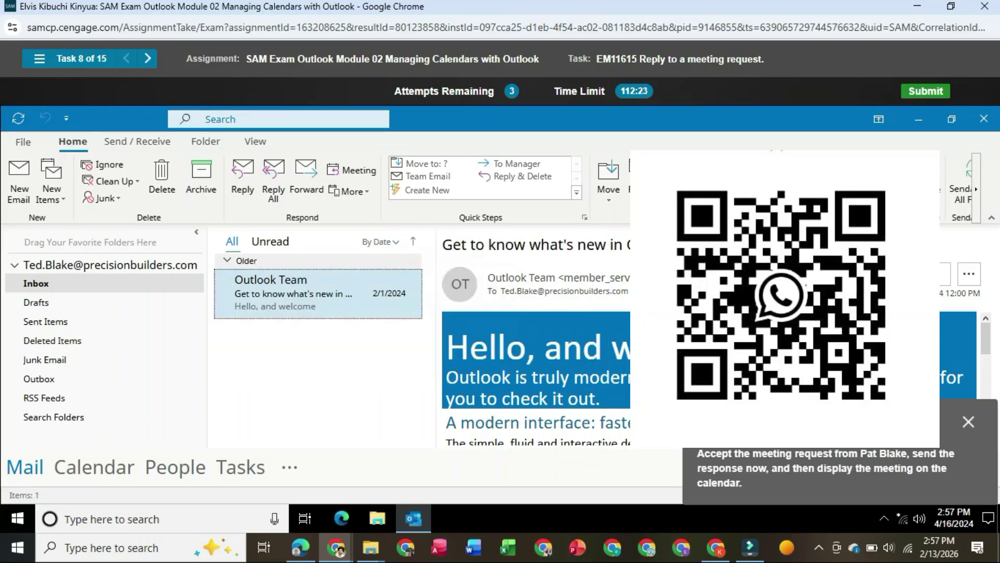
mouse_move(94, 467)
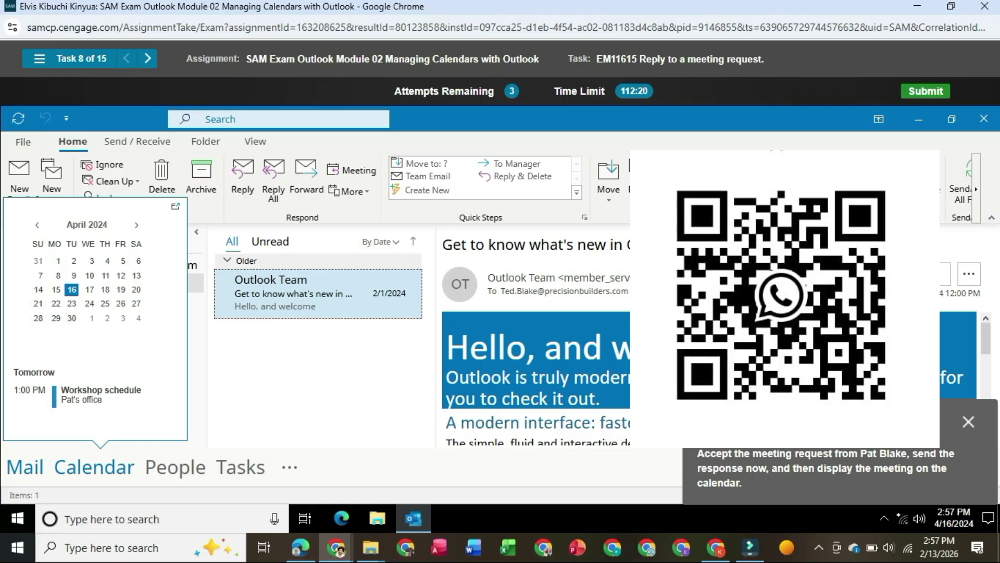
click(94, 467)
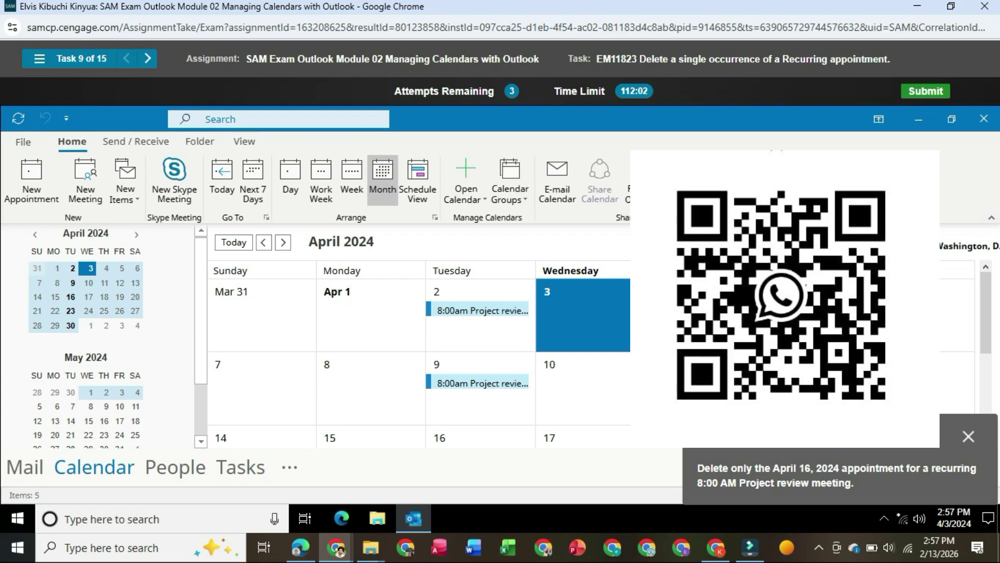
- Delete only the April 16 occurrence of the 8:00 AM Project review meeting
scroll(477, 396, down, 1)
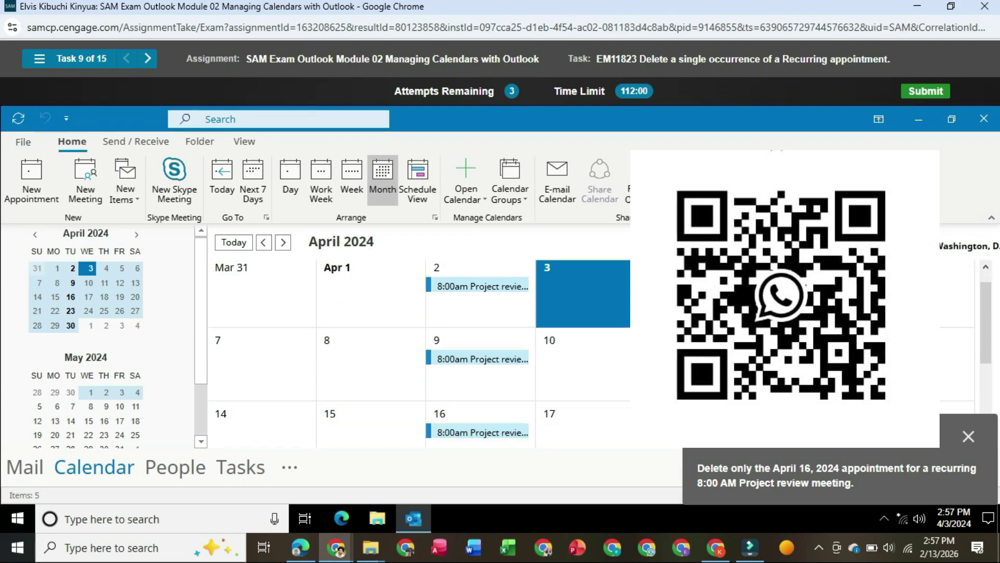
scroll(485, 433, down, 1)
right_click(487, 309)
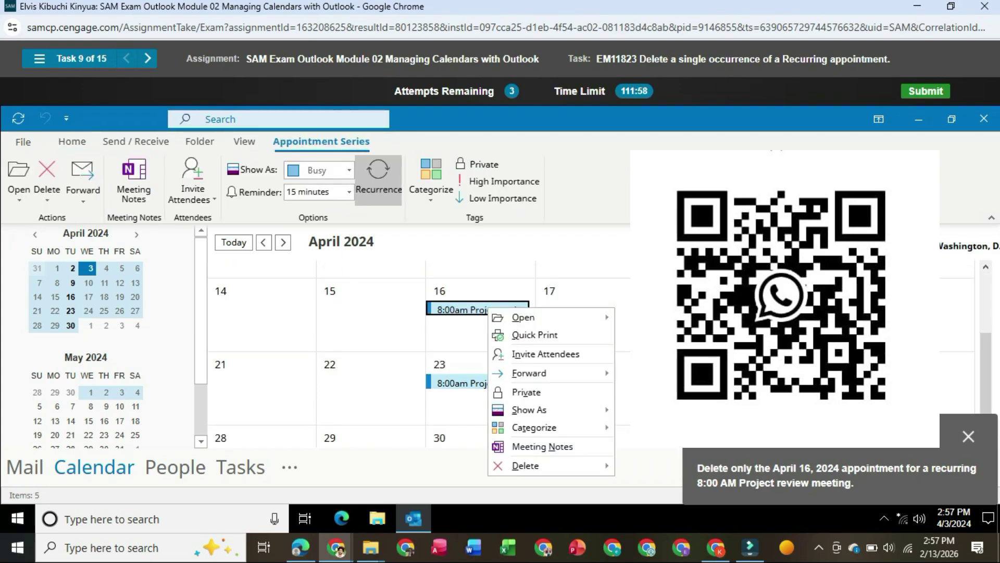
scroll(487, 309, down, 1)
right_click(467, 331)
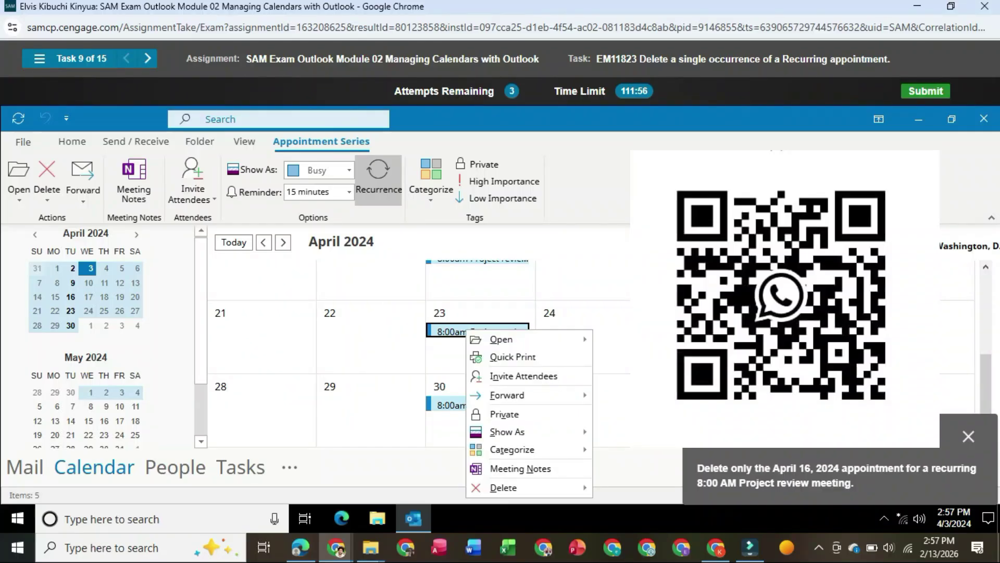
mouse_move(500, 488)
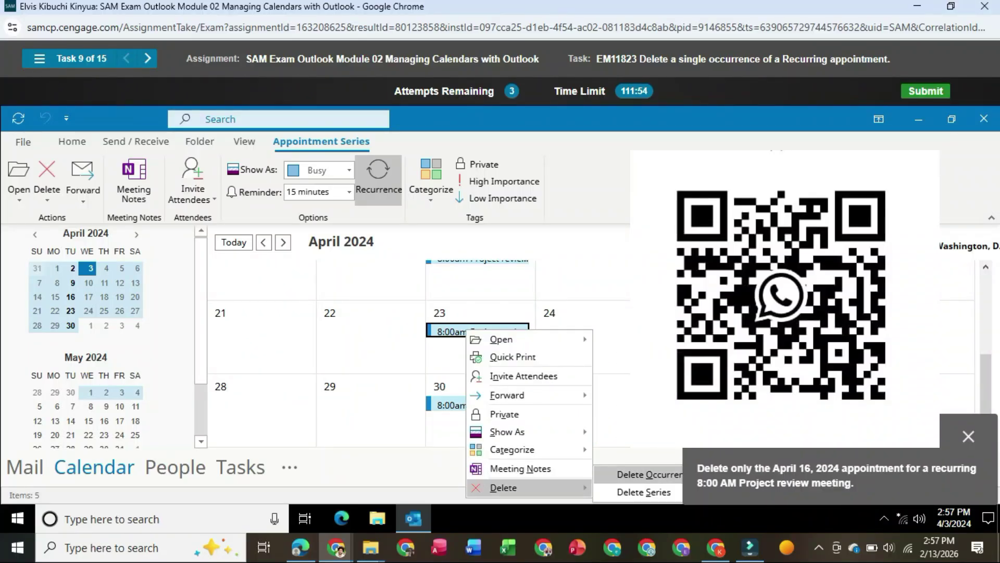
click(646, 474)
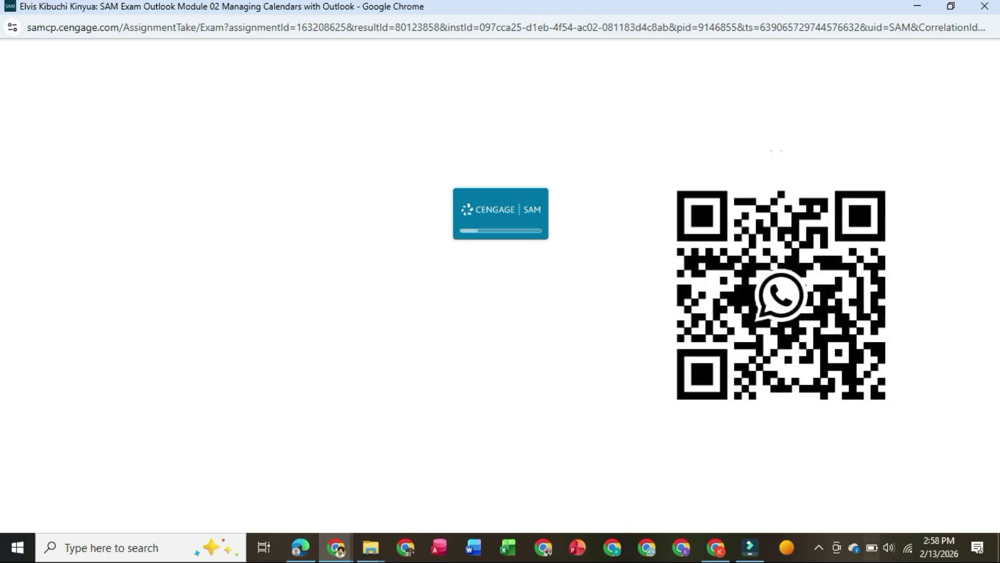
- Start a new task with the subject 'Update projects'
click(819, 548)
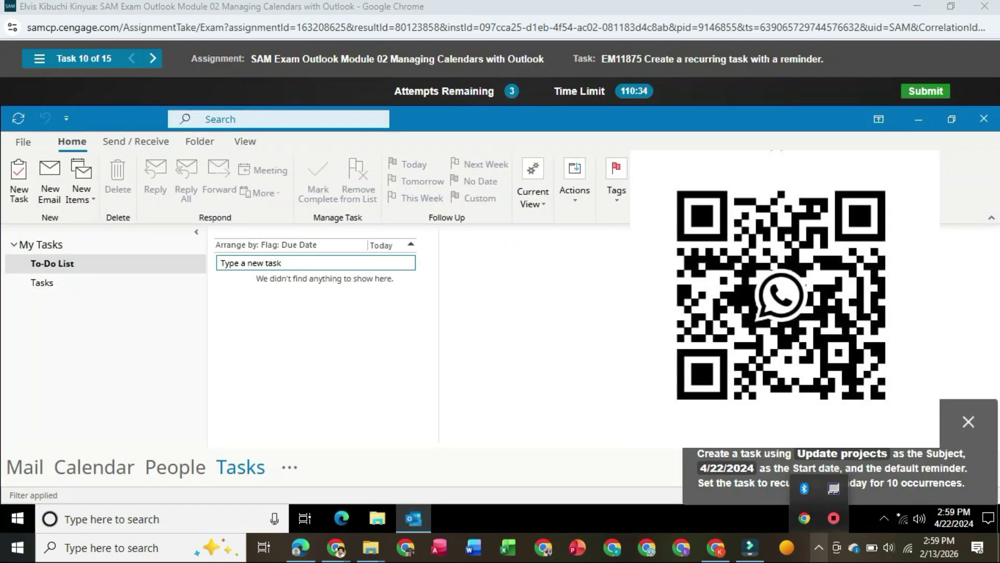
click(19, 179)
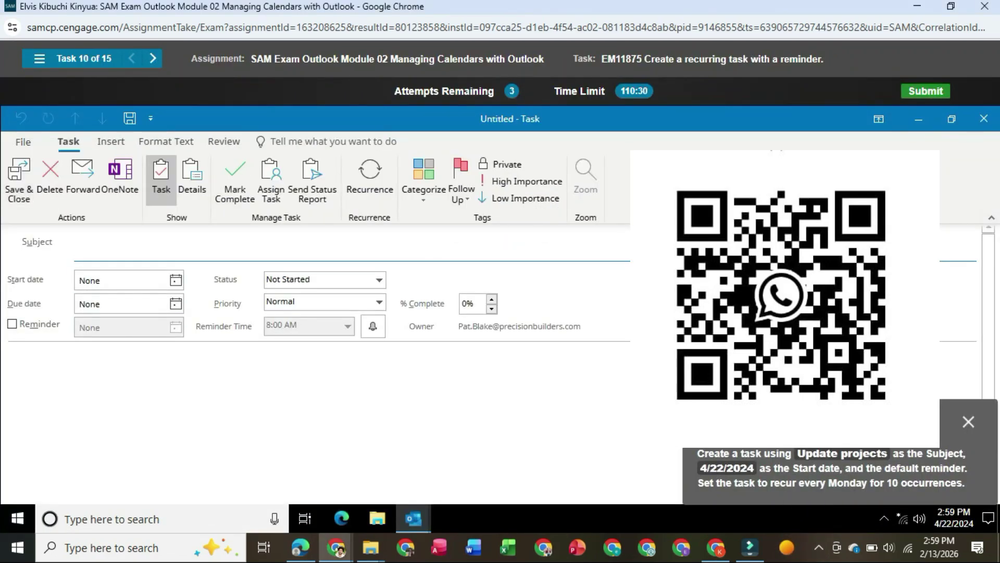
text(Upday)
key(BackSpace)
text(tes)
key(BackSpace)
text(projects)
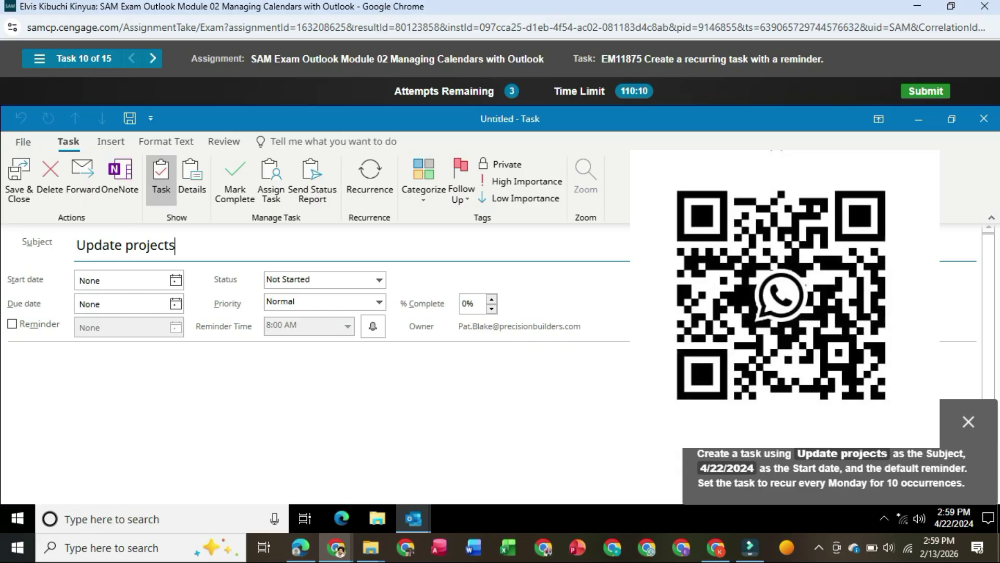
- Set the task's start date to 4/22/2024 and turn on its reminder
click(176, 280)
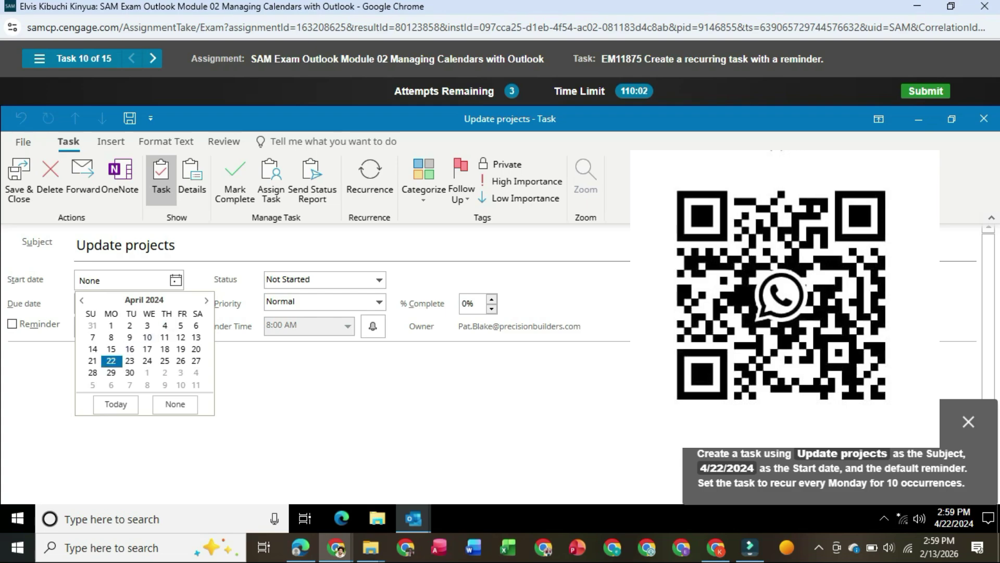
click(111, 361)
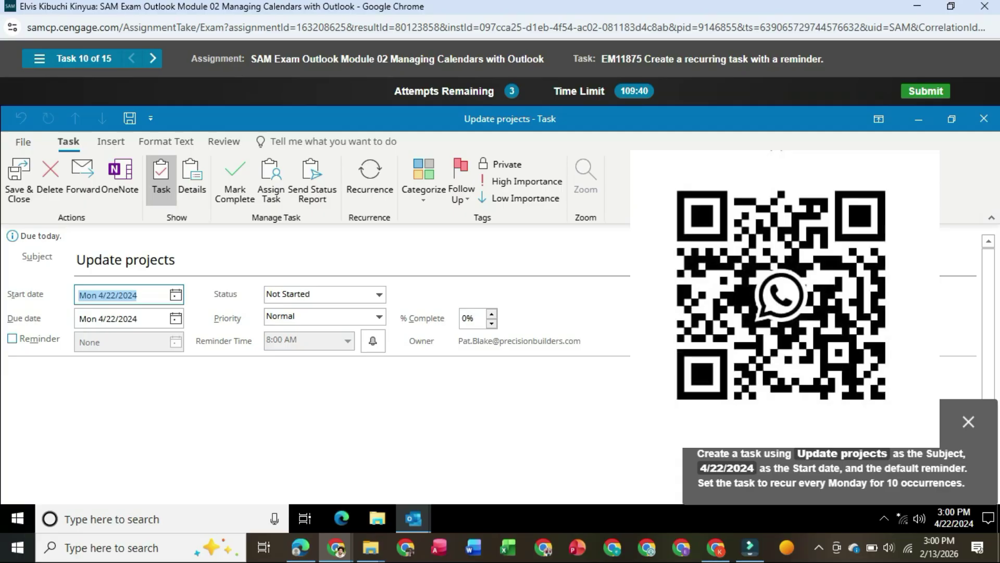
click(12, 339)
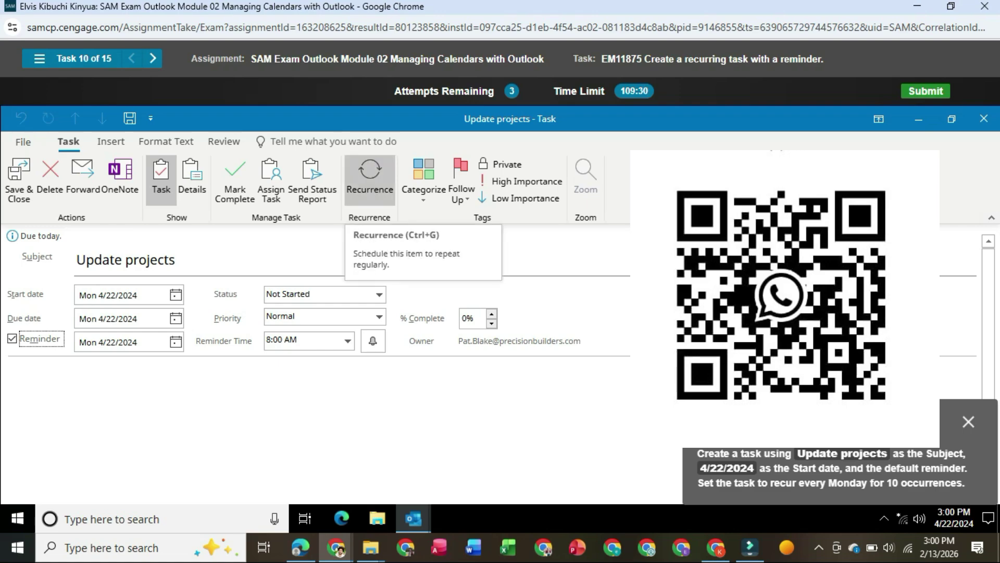
- Set a weekly Monday recurrence ending after 10 occurrences, then save and close the task
click(369, 177)
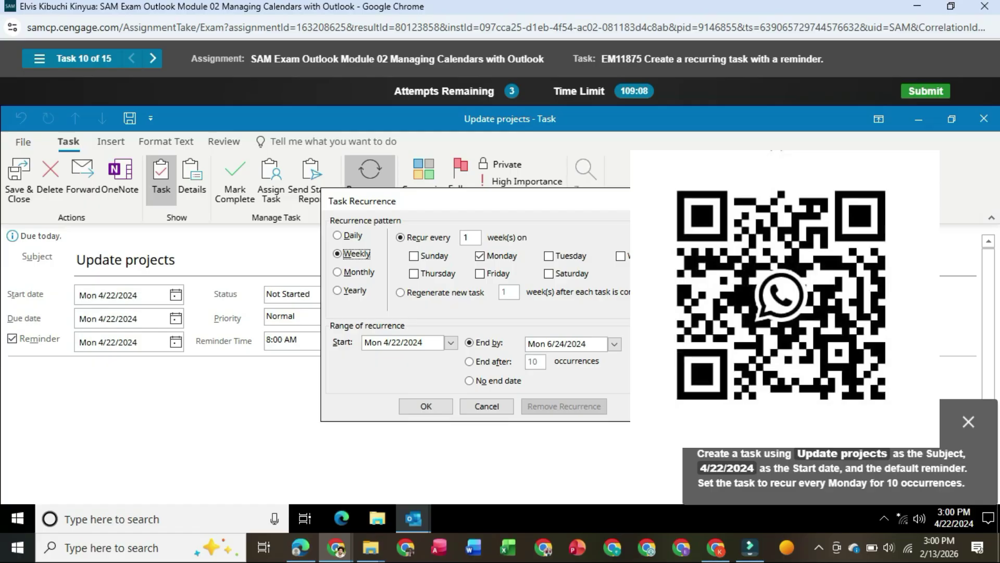
click(470, 362)
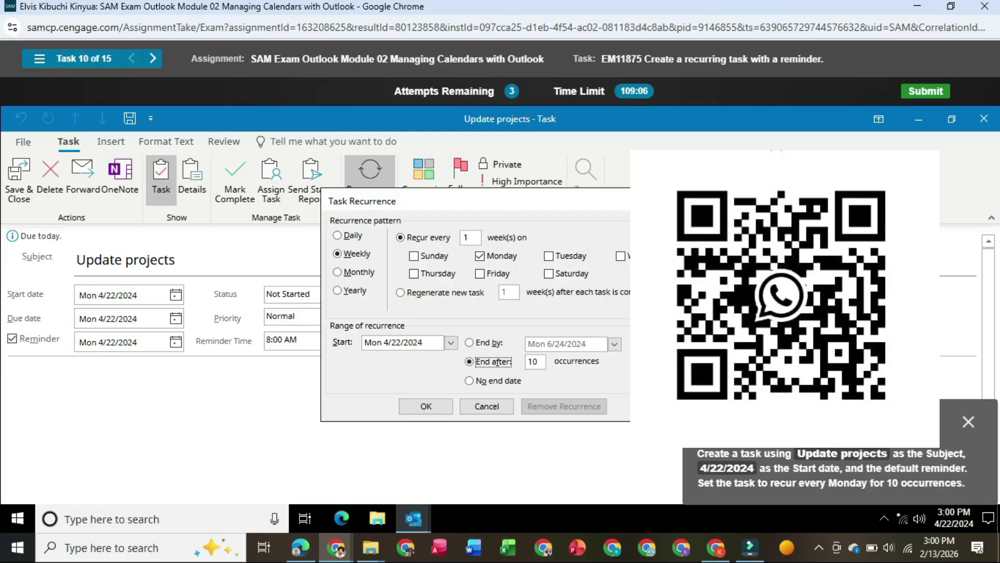
click(425, 406)
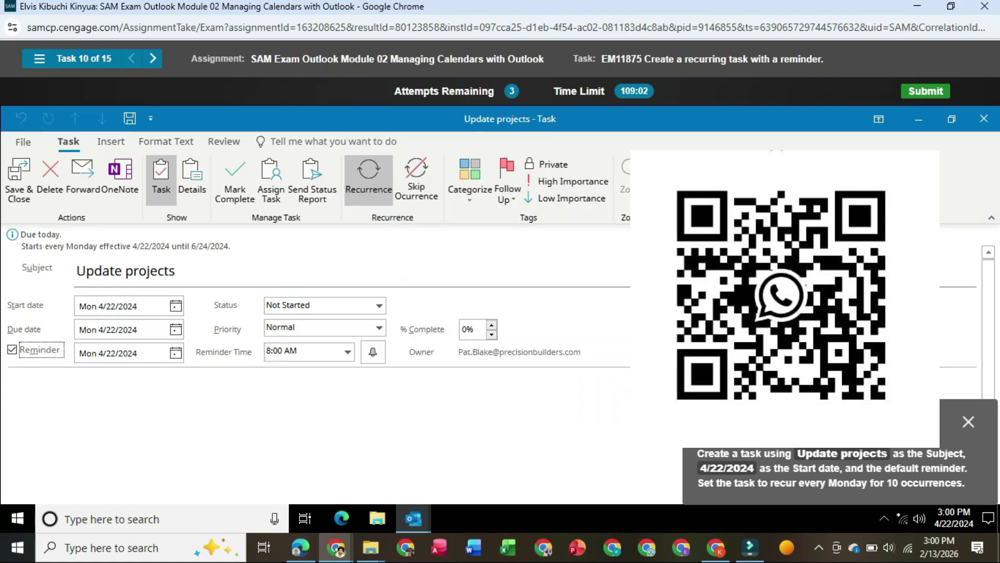
click(19, 180)
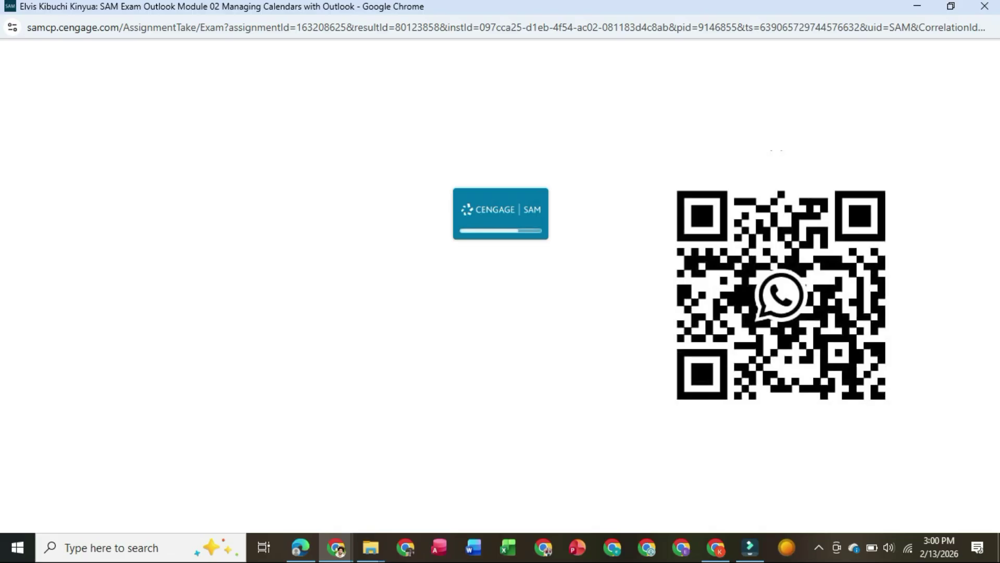
- Continue to the next task and peek at the calendar's upcoming items
click(819, 547)
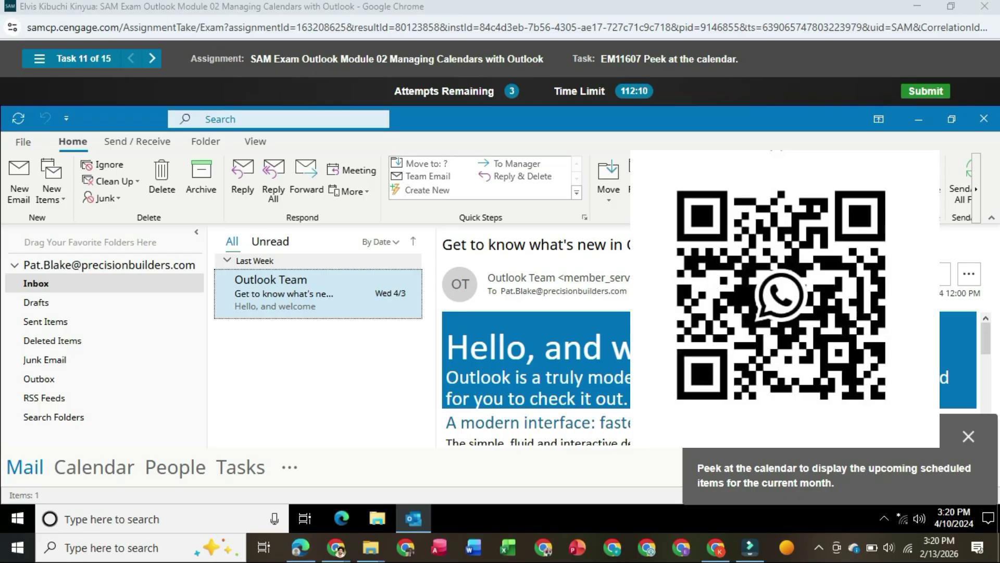
mouse_move(95, 467)
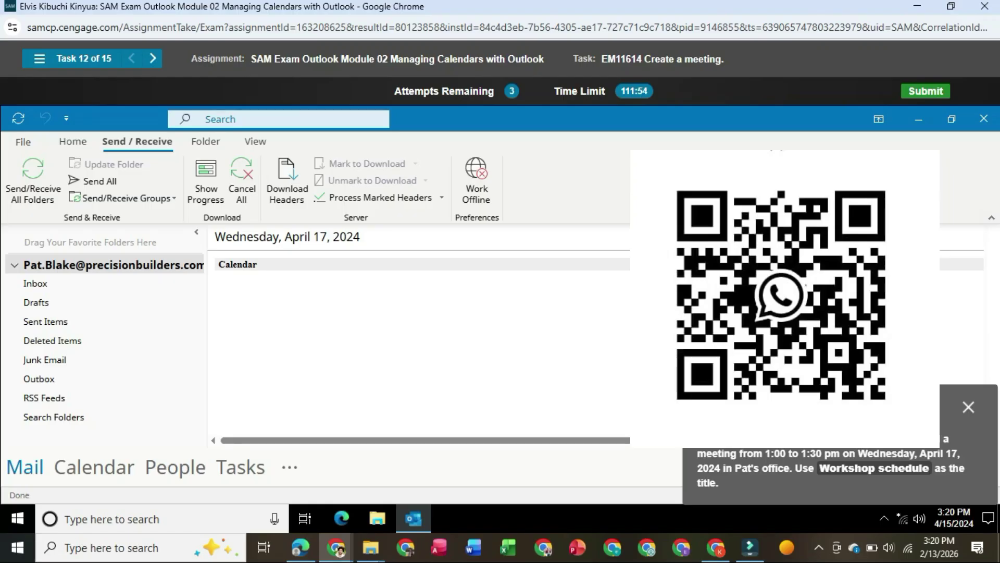
- Look through the Folder and View tabs, then show the Calendar for April 15–19, 2024
click(206, 141)
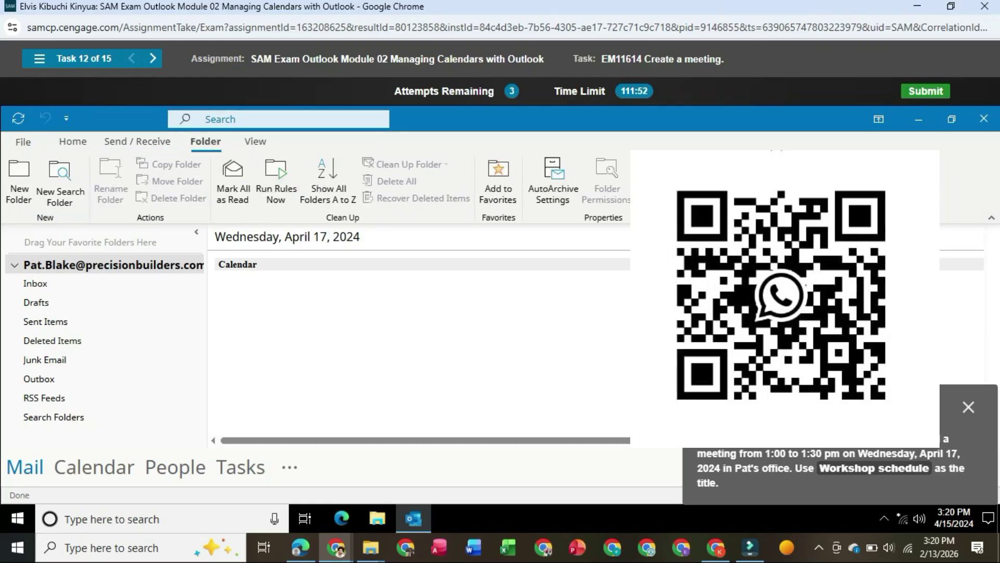
click(256, 141)
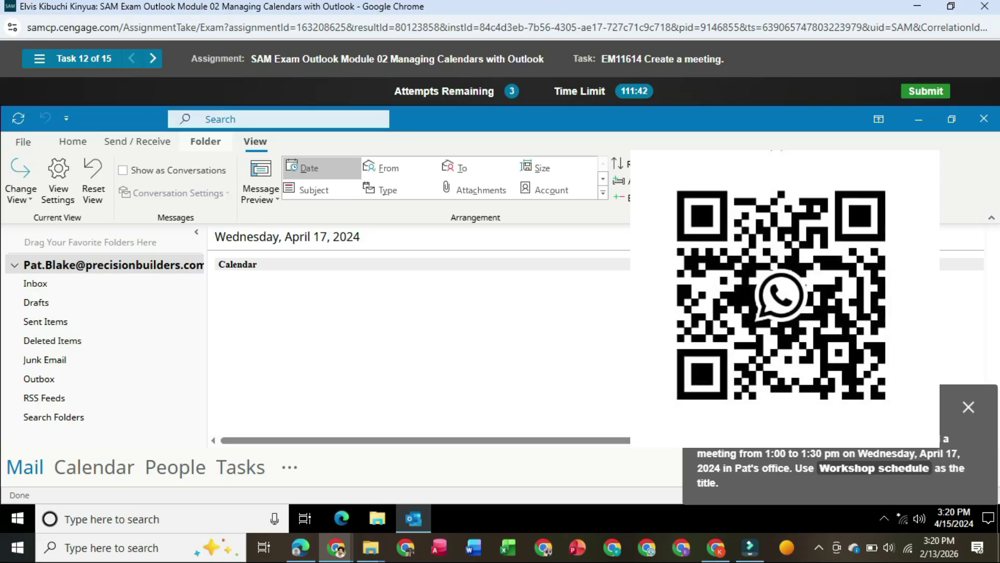
click(205, 142)
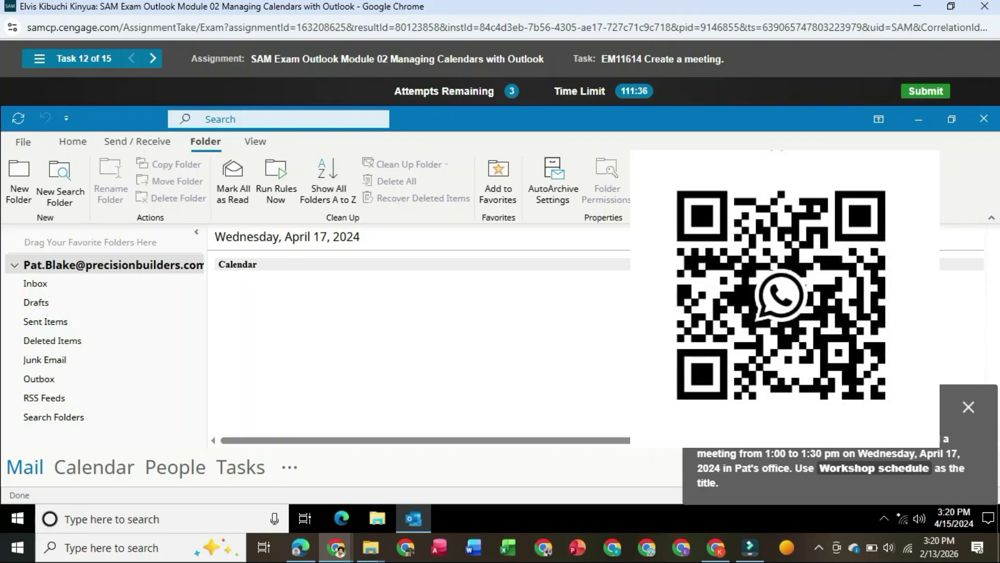
mouse_move(94, 467)
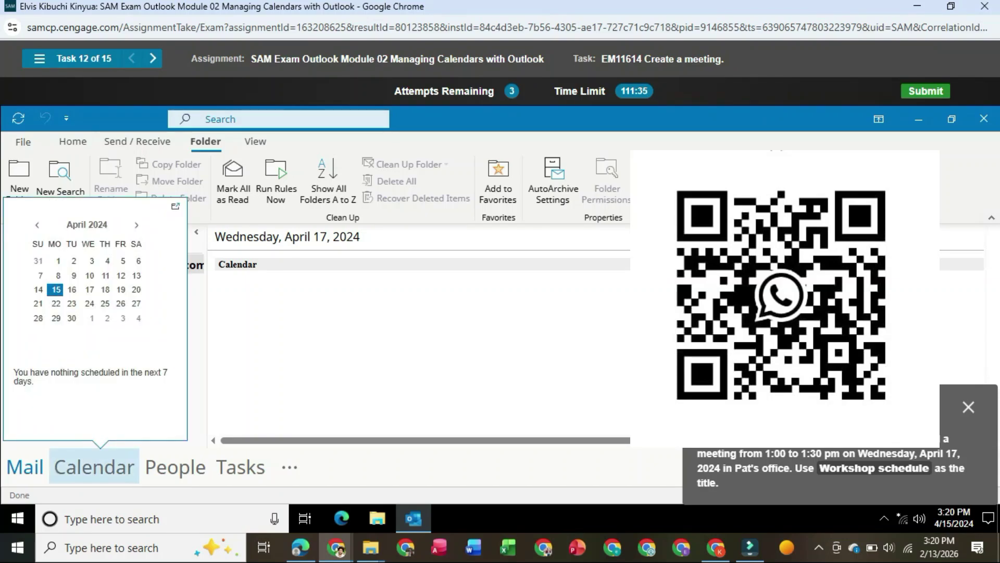
click(94, 467)
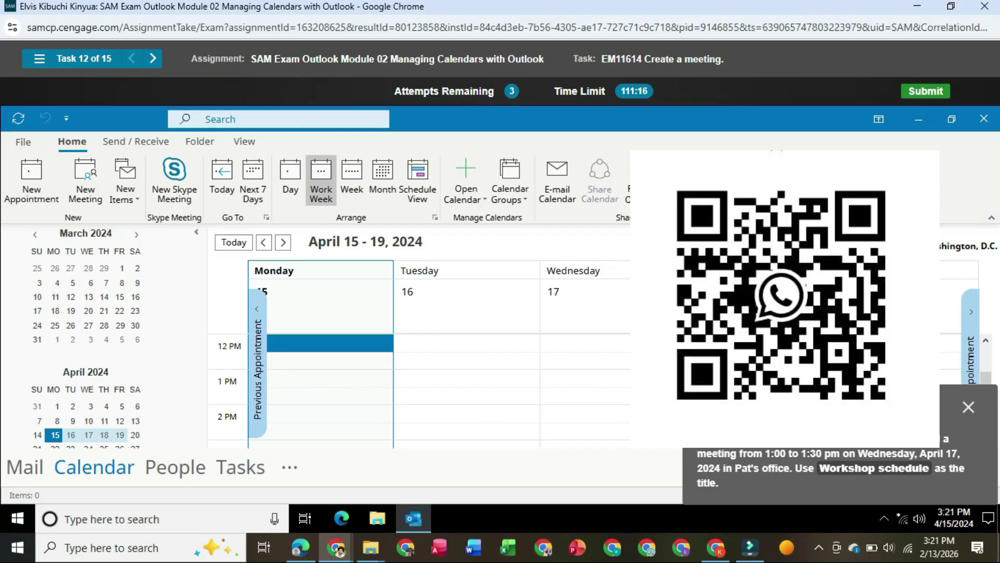
- Create a new appointment in the Wednesday 4/17/2024 1:00–1:30 PM slot
click(644, 378)
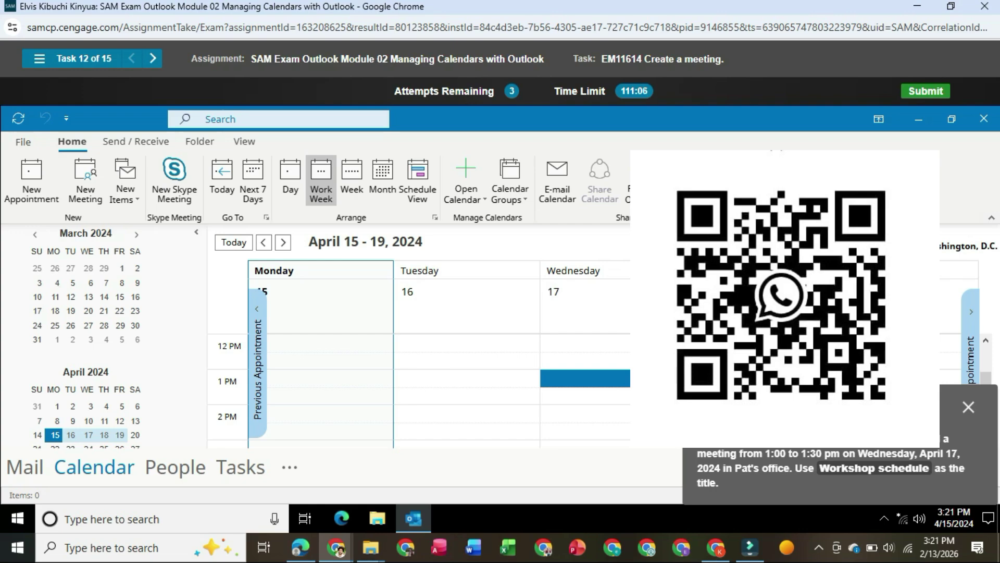
double_click(613, 378)
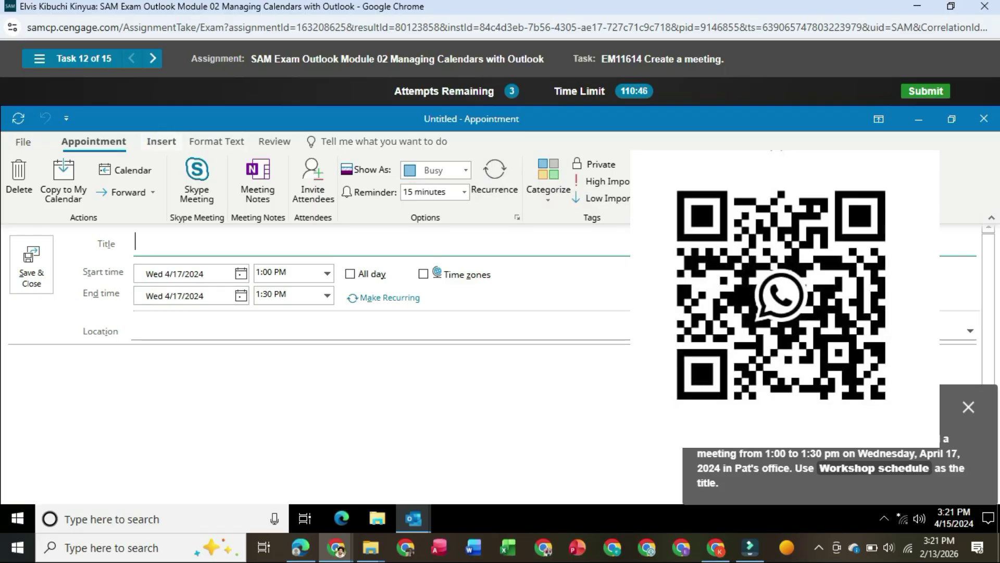
- Look through the Insert, Format Text and Review tabs, then make the appointment a meeting invitation
click(161, 142)
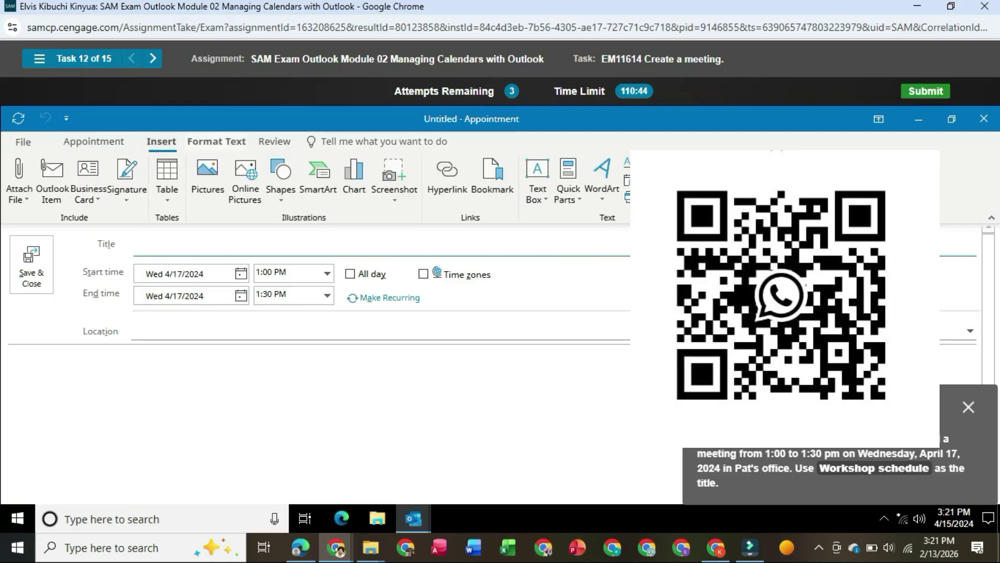
click(217, 141)
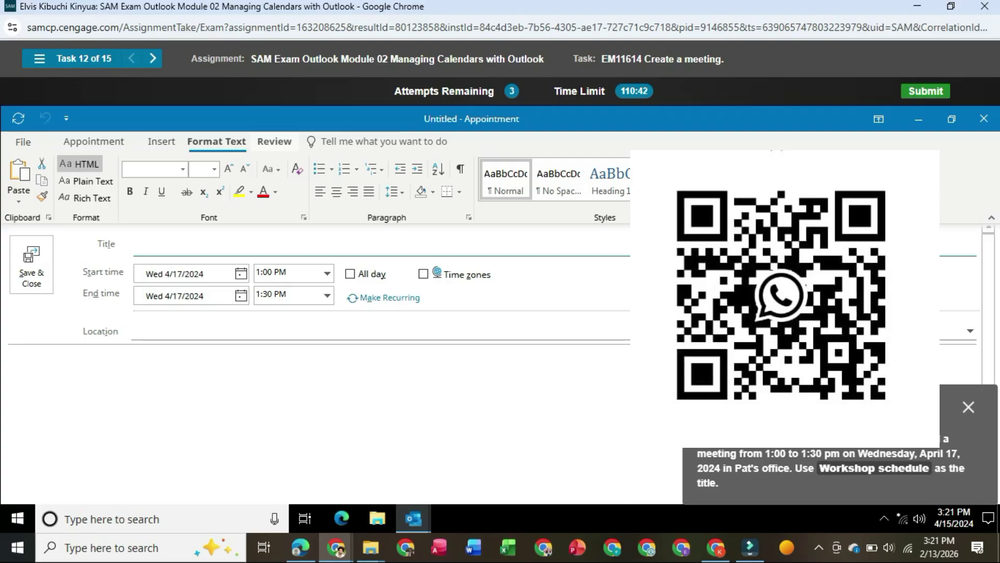
click(274, 141)
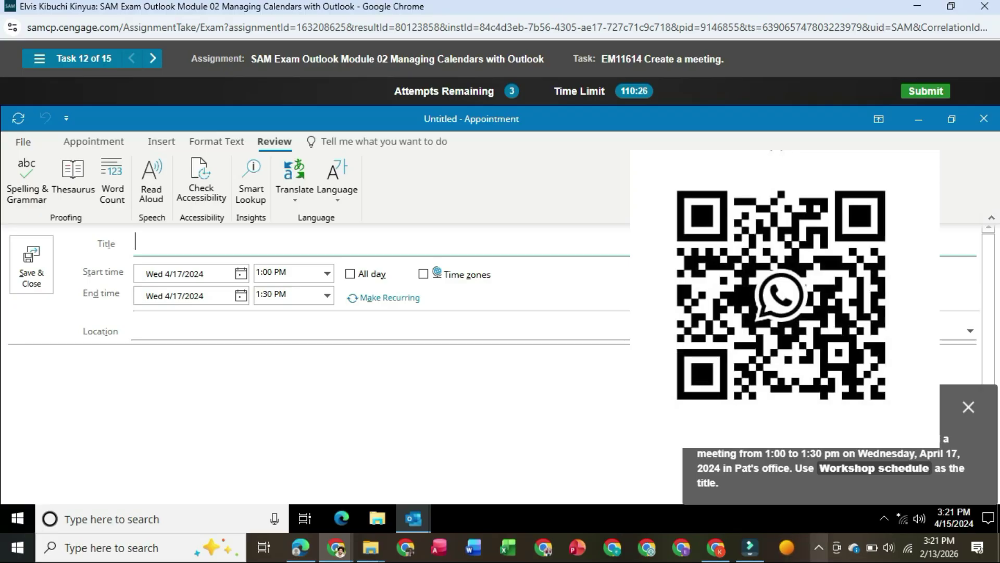
click(819, 547)
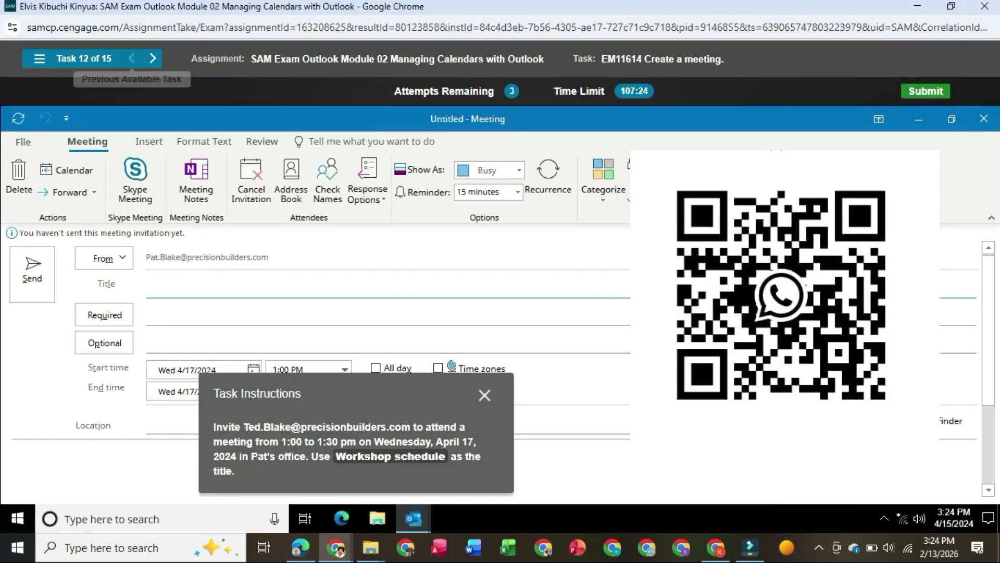
- Title the meeting 'Workshop schedule' and add the attendee's e-mail address as required attendee
text(Worksg)
key(BackSpace)
text(hop)
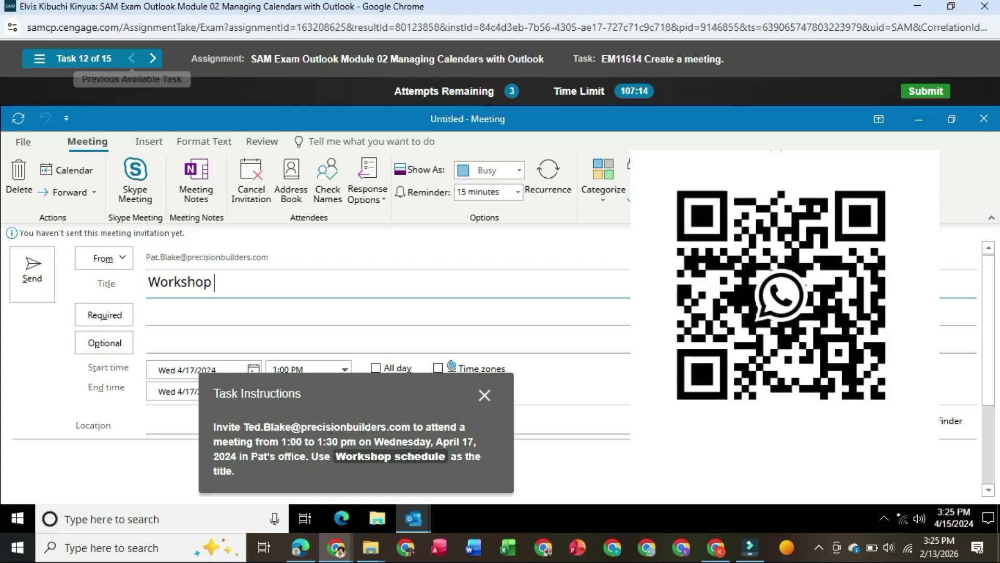
text( schedule)
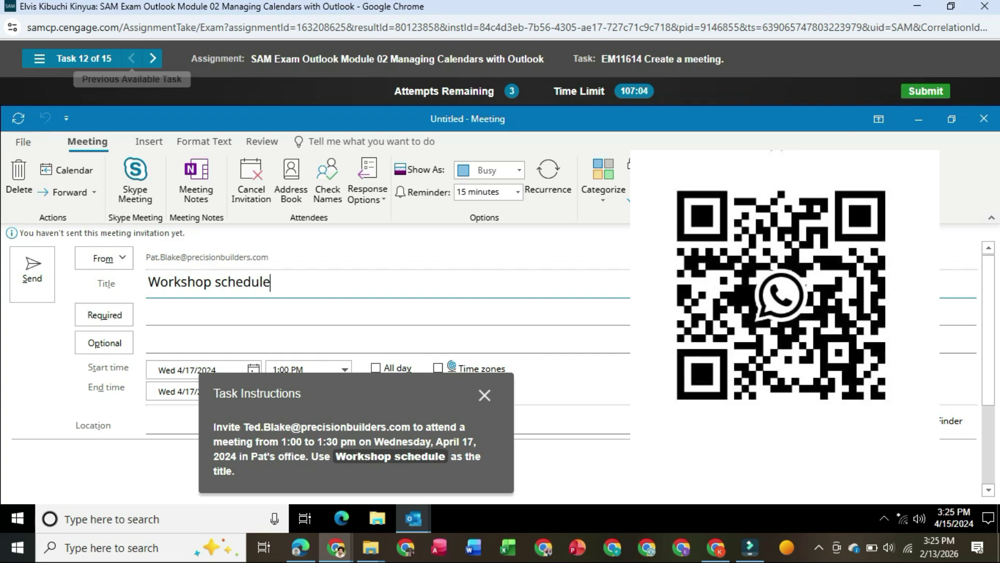
key(Tab)
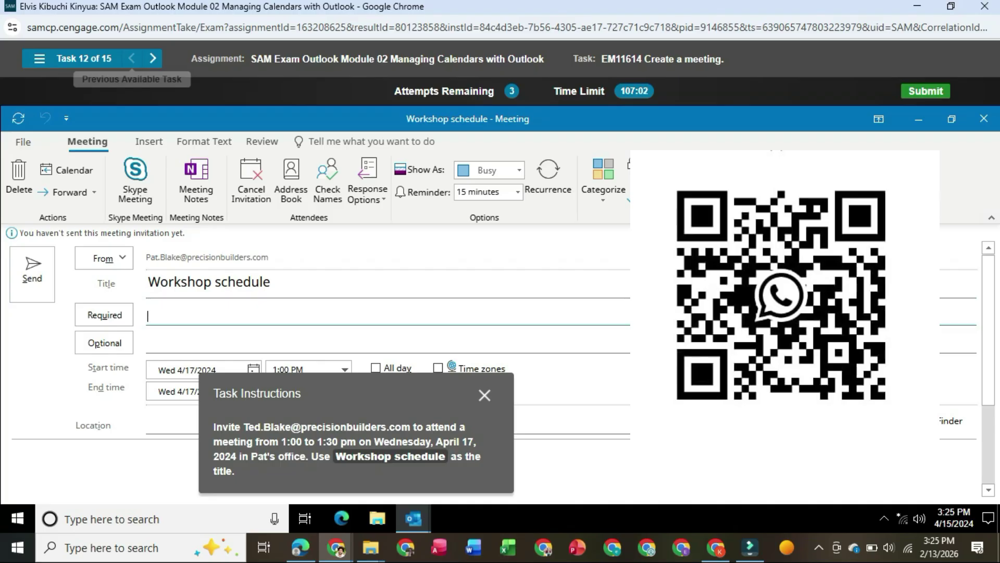
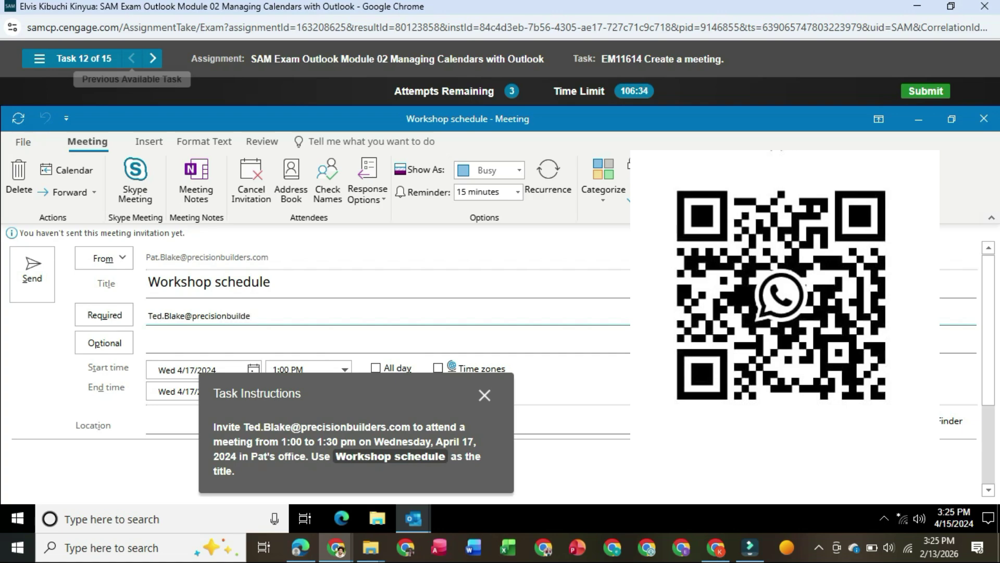
- Set the location to the suggested office and send the invitation
drag(356, 394, 768, 404)
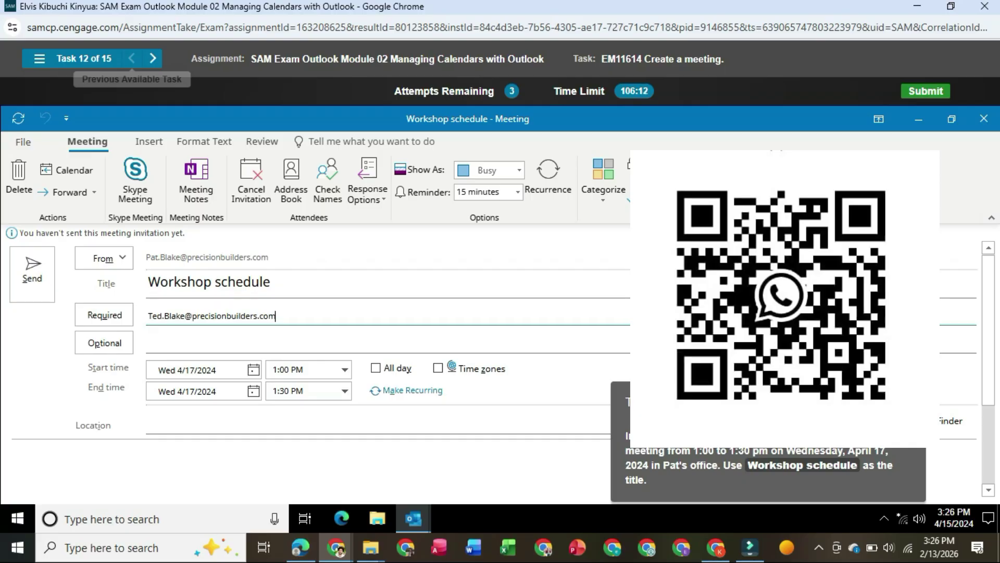
click(151, 425)
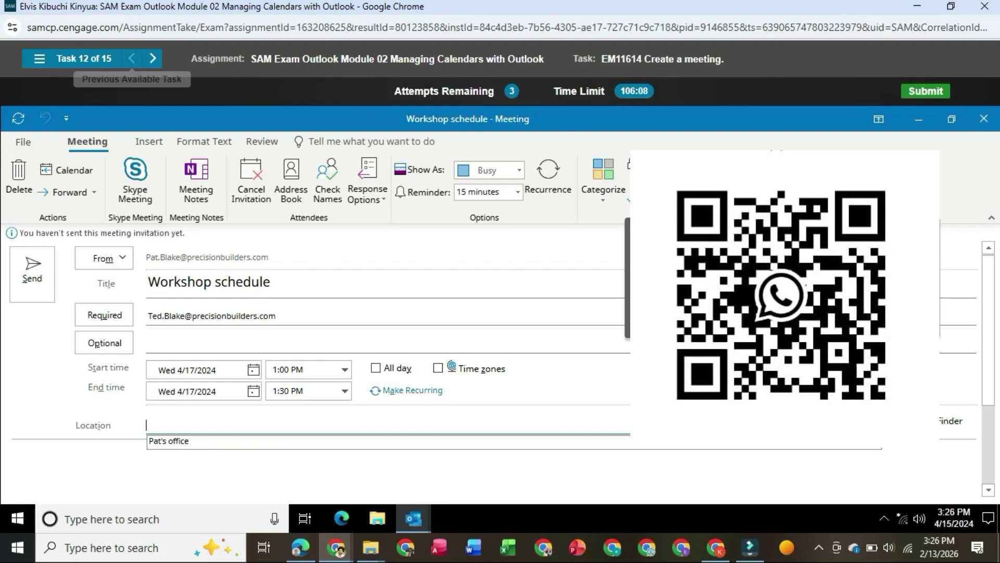
key(Down)
key(Return)
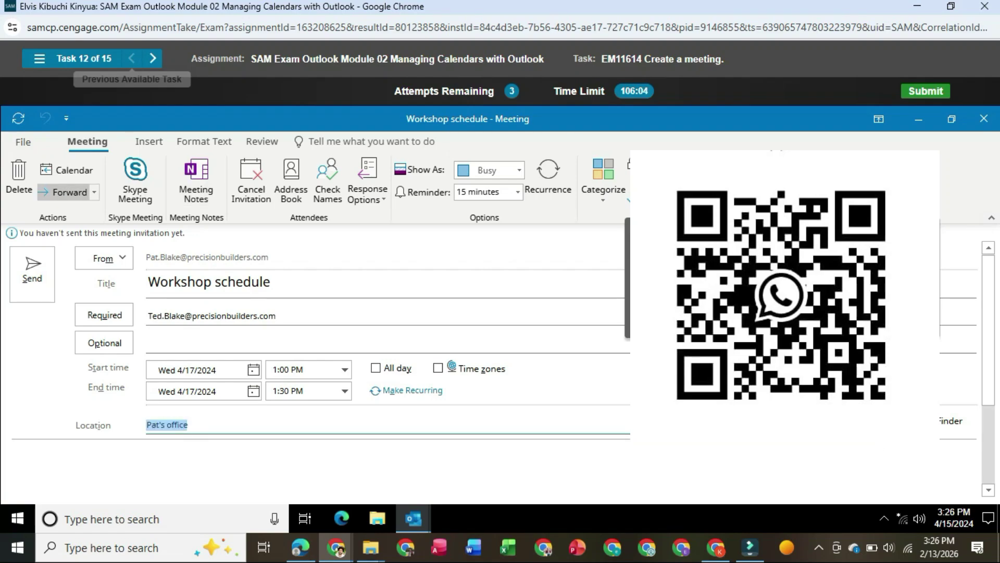
click(32, 275)
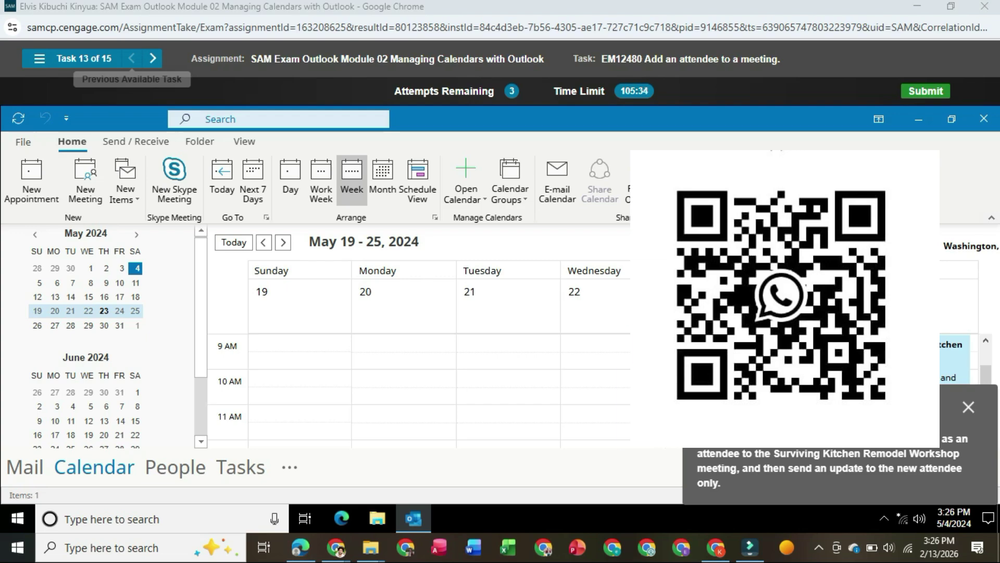
- Open the Surviving Kitchen Remodel Workshop meeting from the calendar
mouse_move(919, 363)
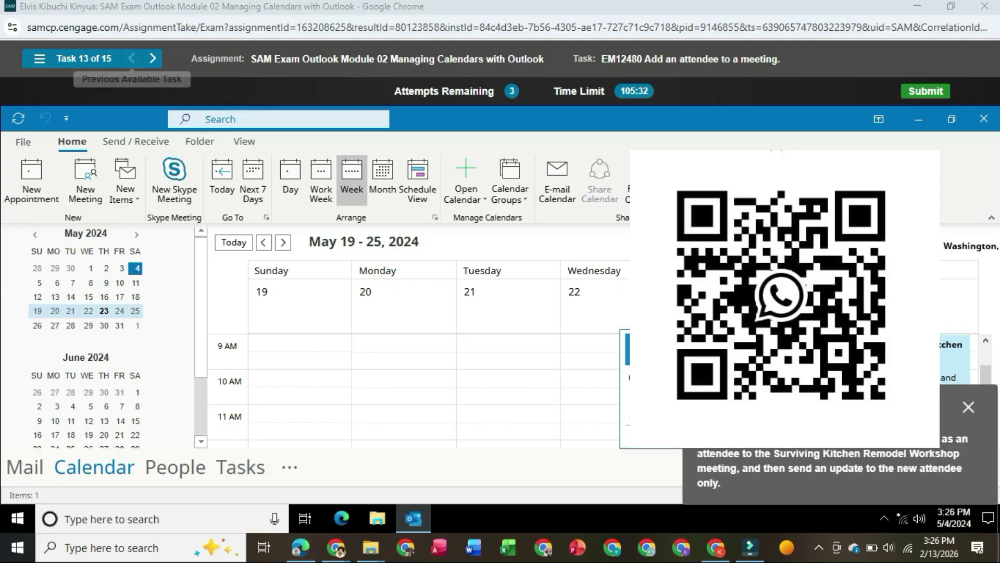
click(919, 363)
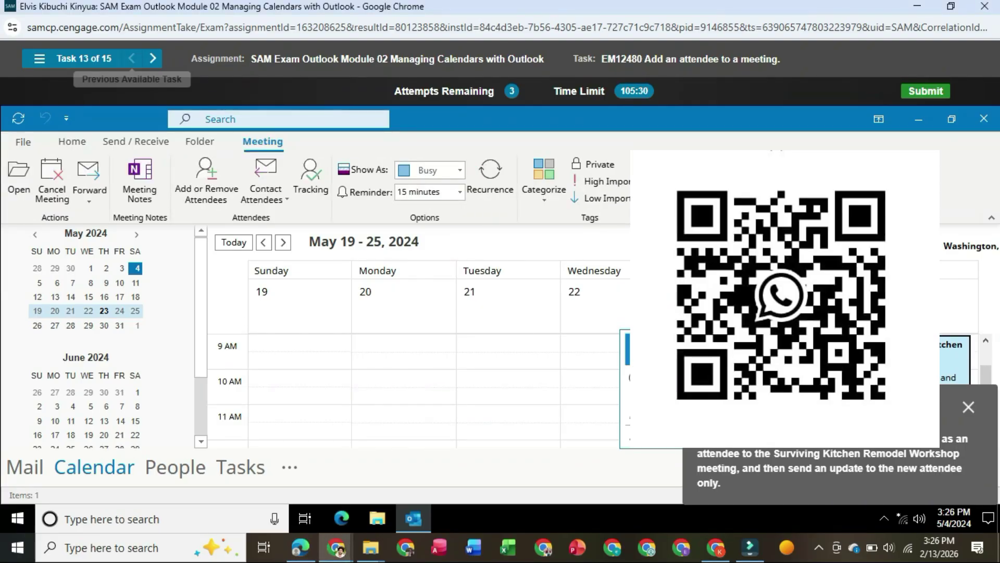
double_click(919, 363)
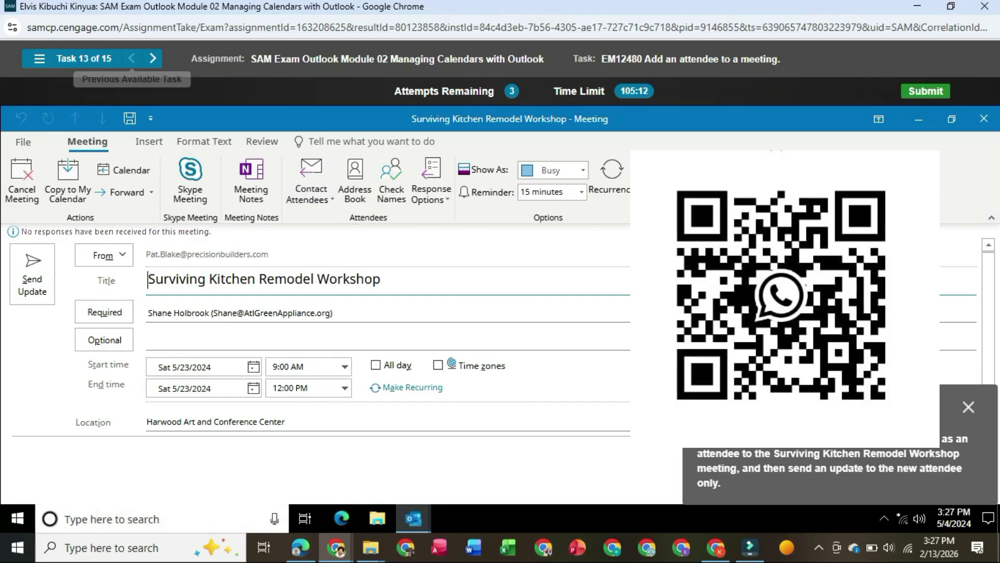
- Start a new e-mail to the meeting's attendees via Contact Attendees
mouse_move(301, 547)
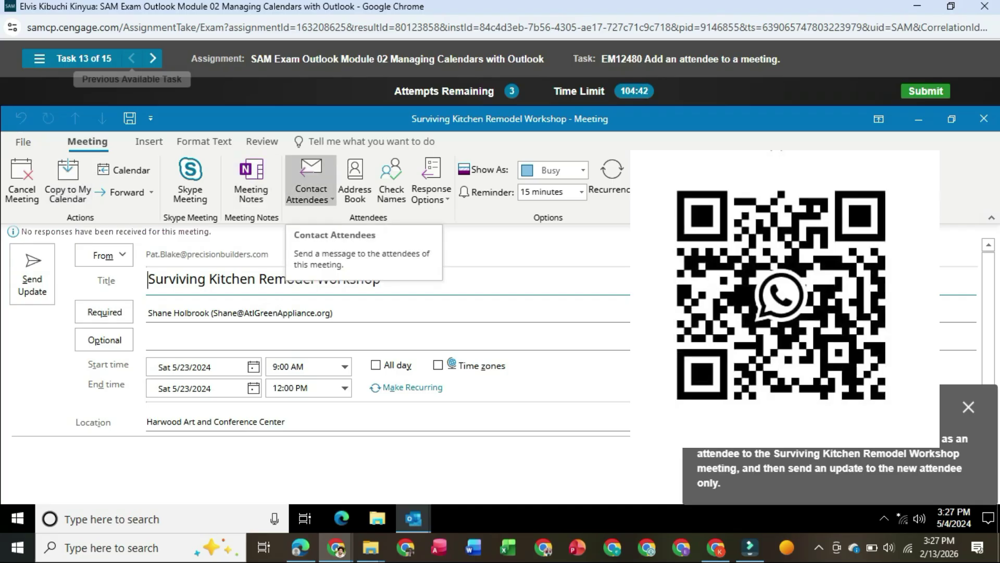
click(310, 196)
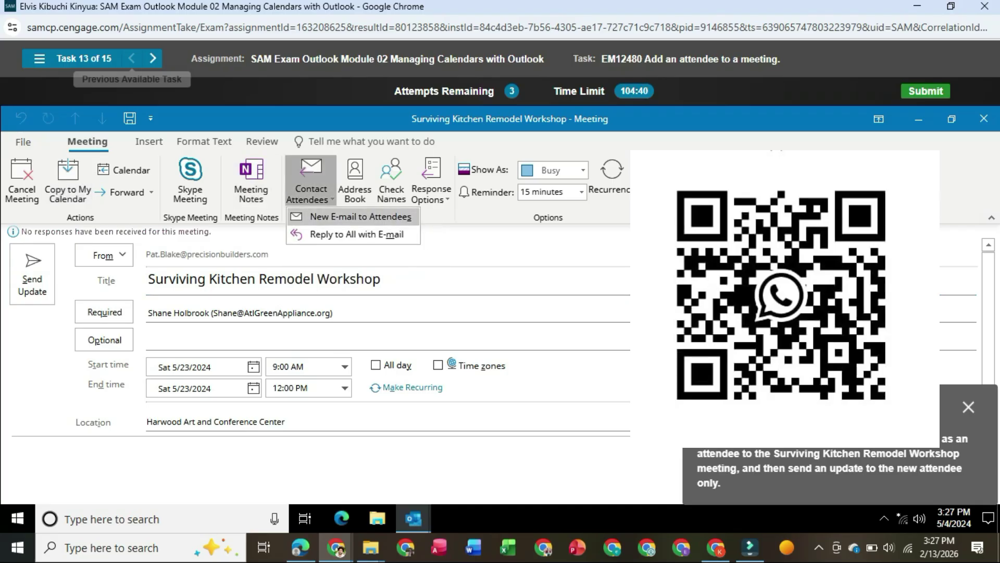
click(359, 216)
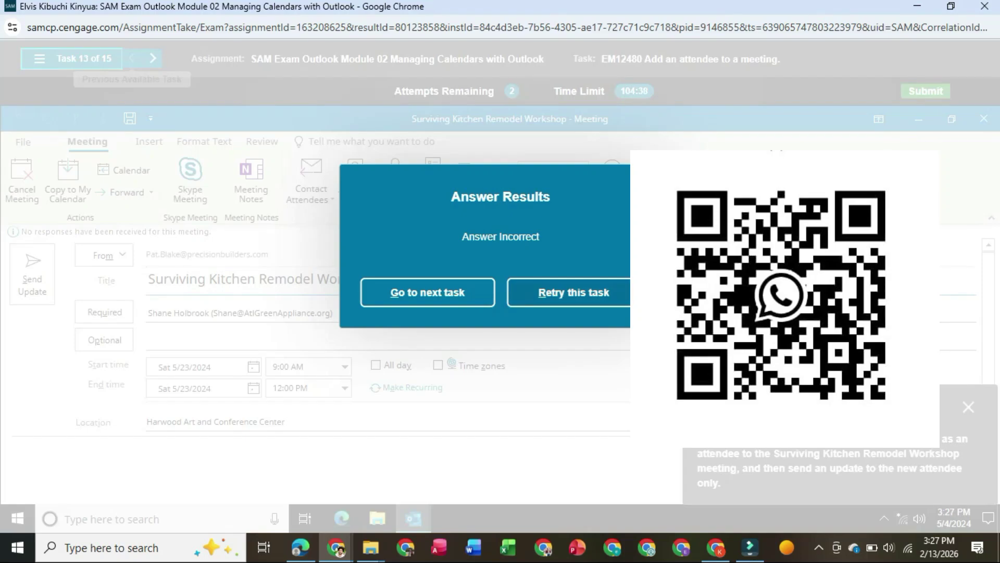
- Retry the add-attendee task, explore the Kitchen workshop meeting's context menu, then retry once more
click(599, 293)
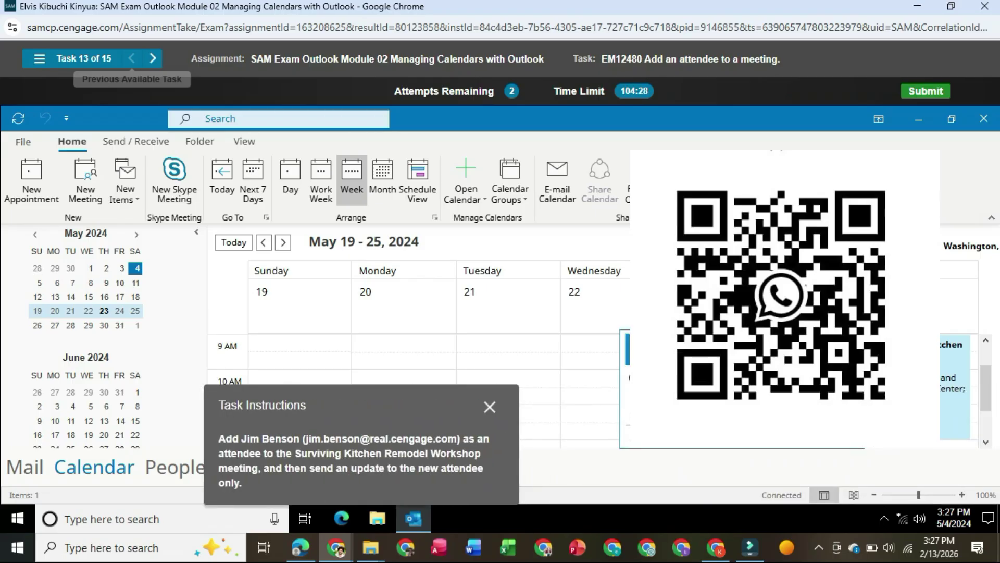
right_click(922, 389)
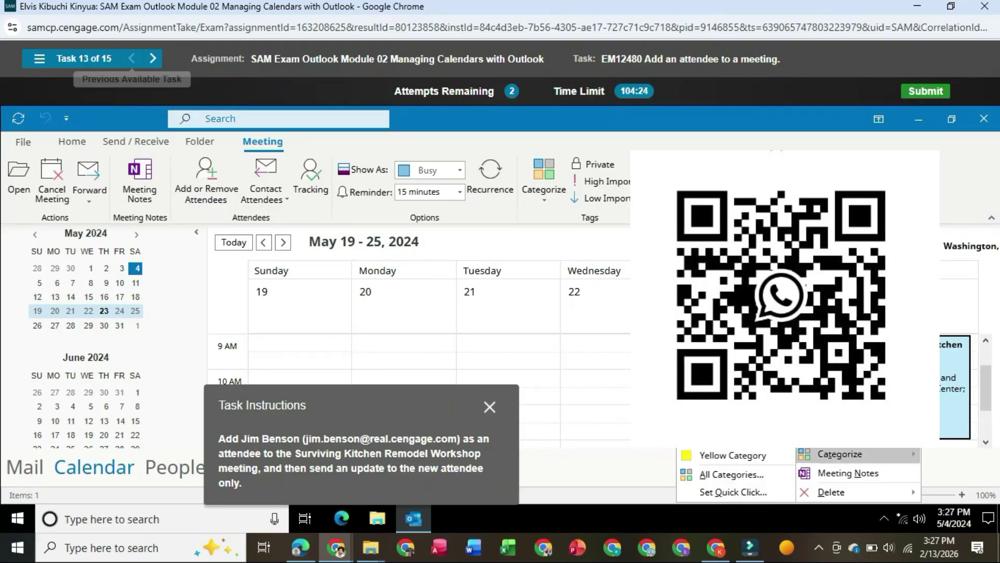
mouse_move(844, 492)
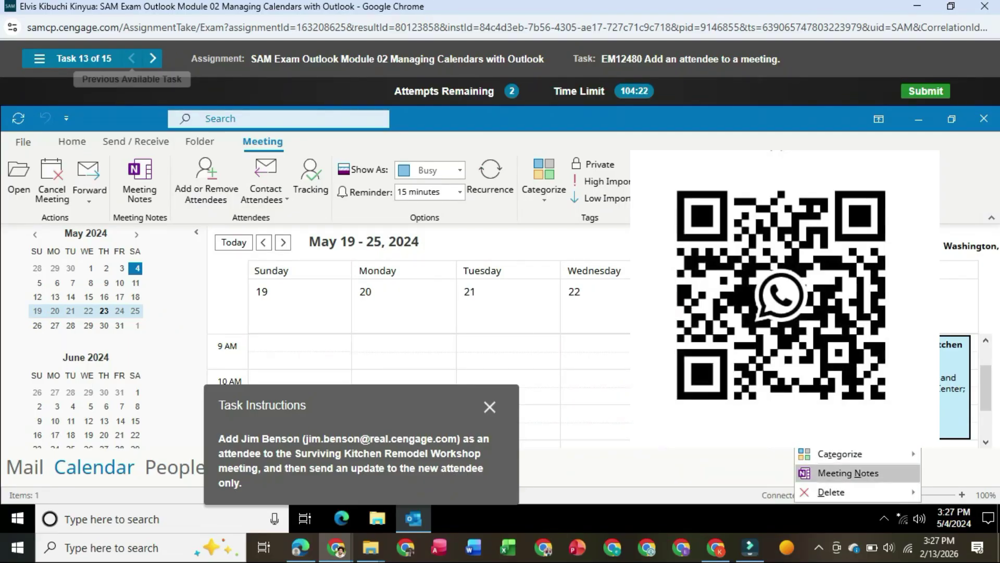
mouse_move(840, 454)
mouse_move(840, 436)
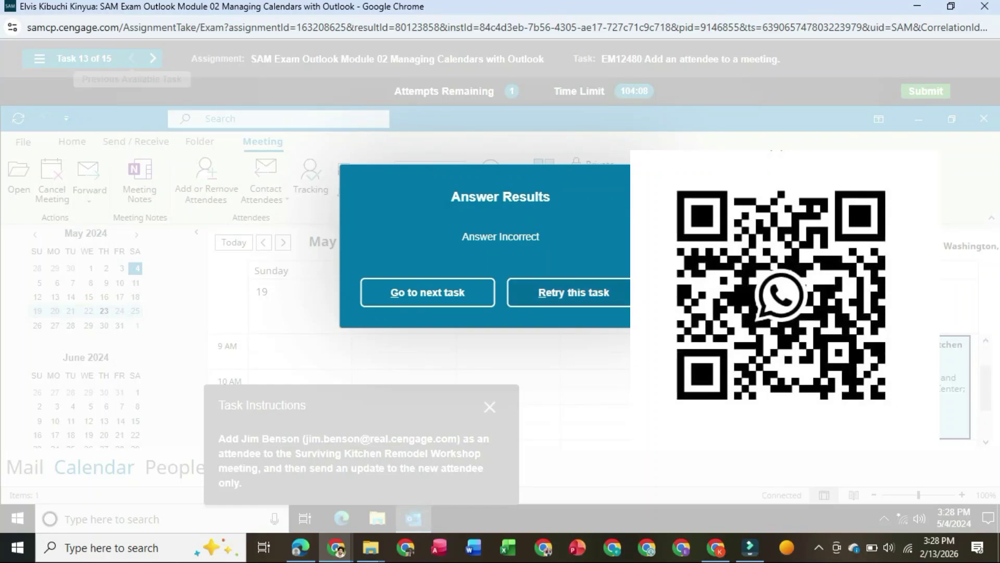
click(636, 294)
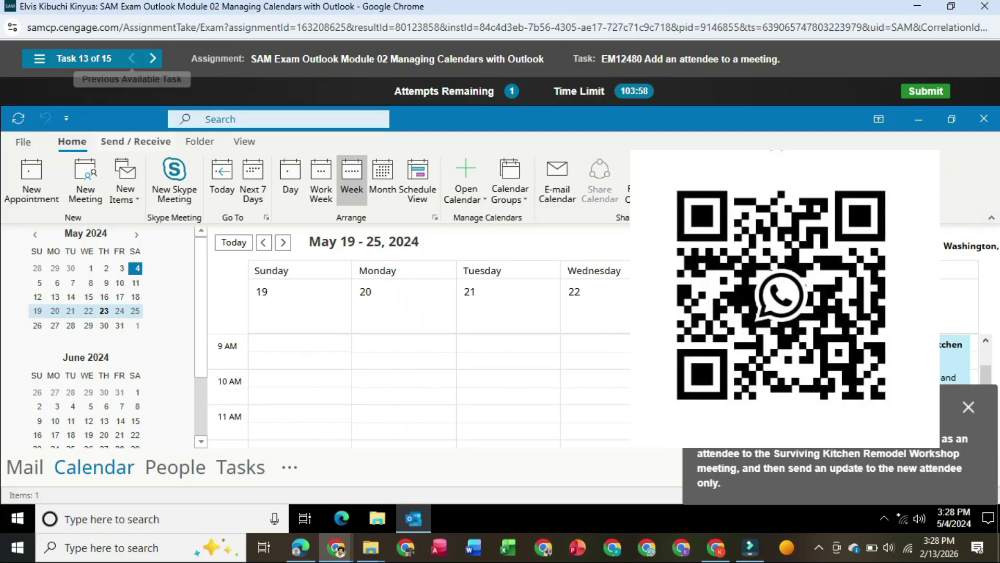
- Look over the Send / Receive, Folder and View ribbon commands
click(136, 141)
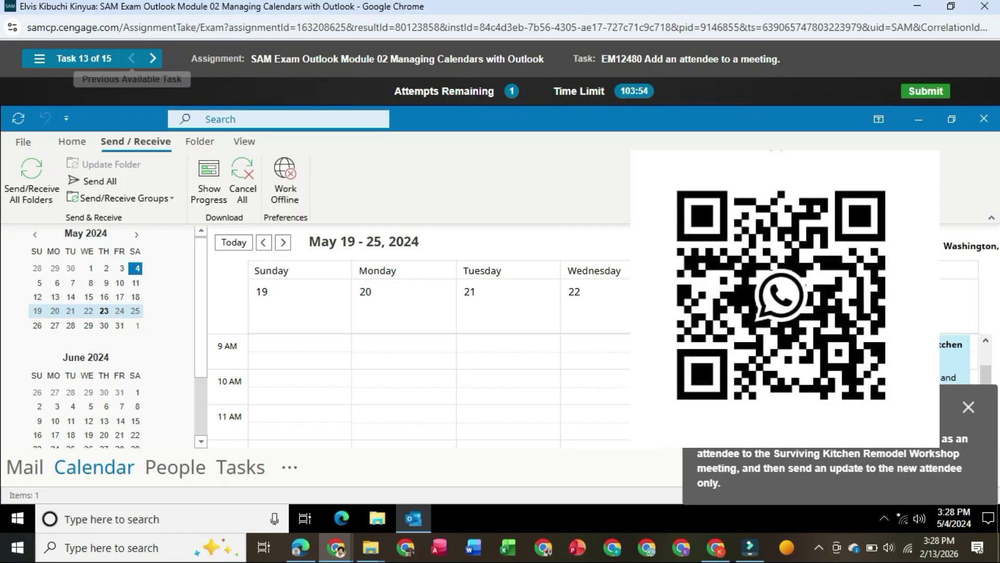
click(200, 141)
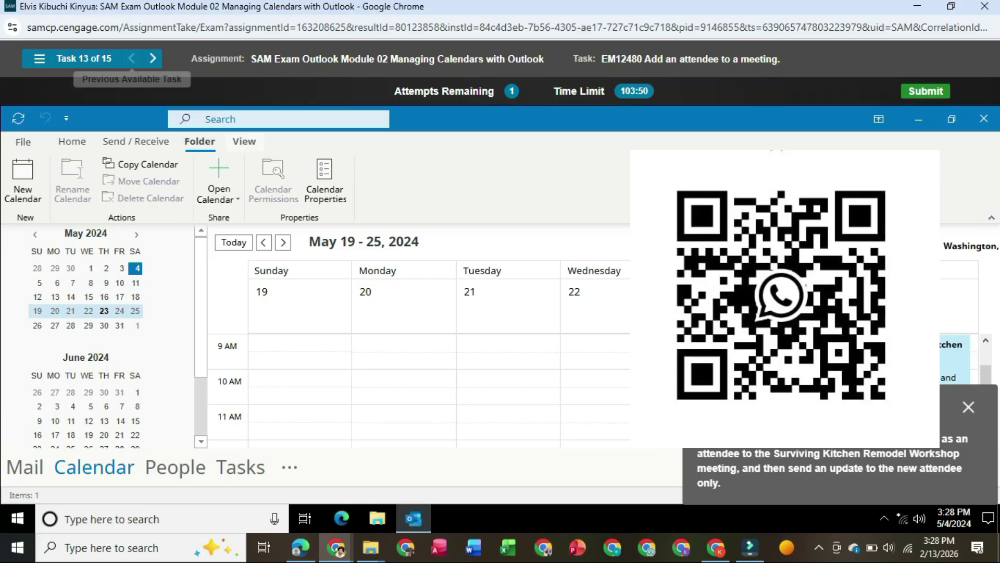
click(244, 142)
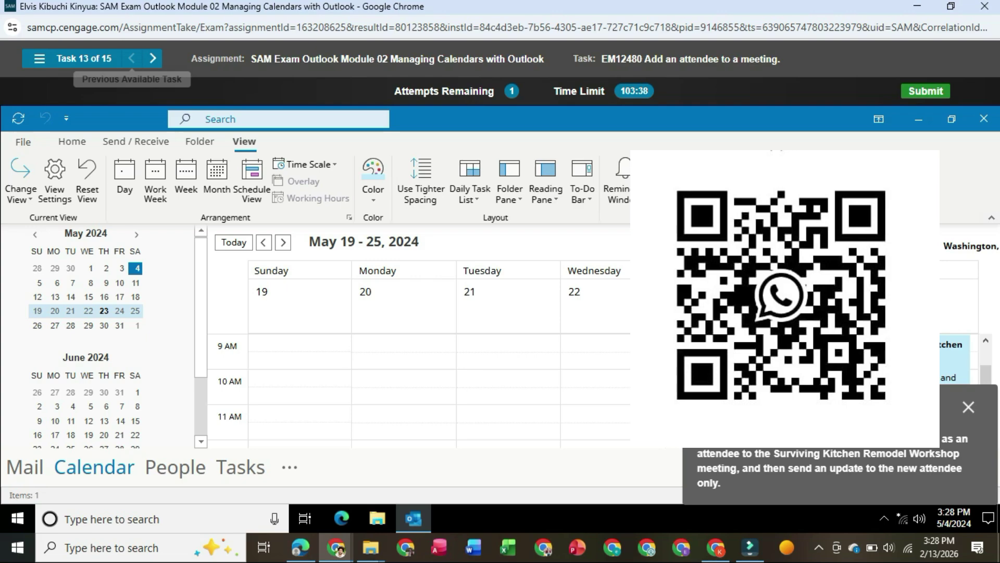
- Open the Surviving Kitchen Remodel Workshop meeting from the calendar
mouse_move(912, 362)
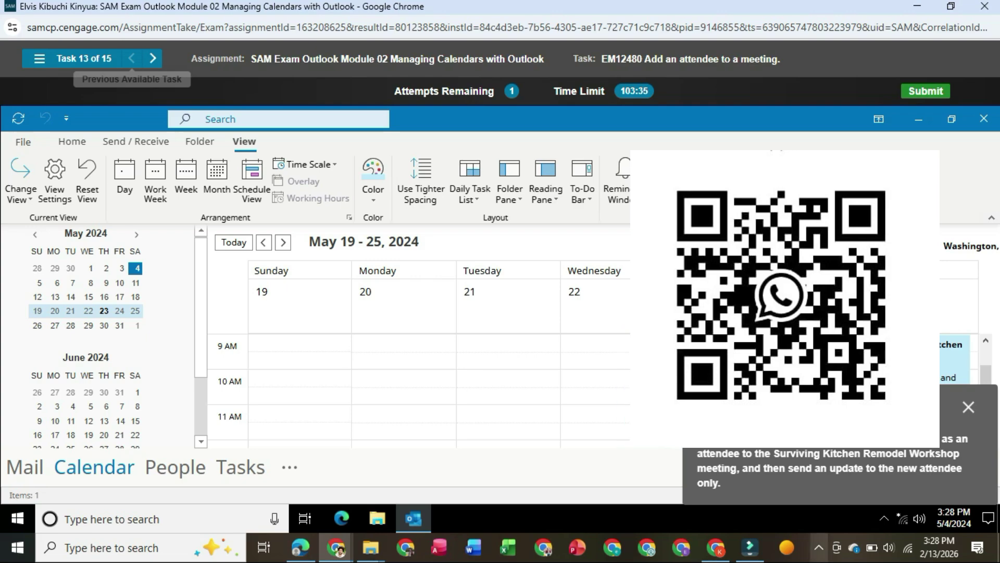
click(818, 547)
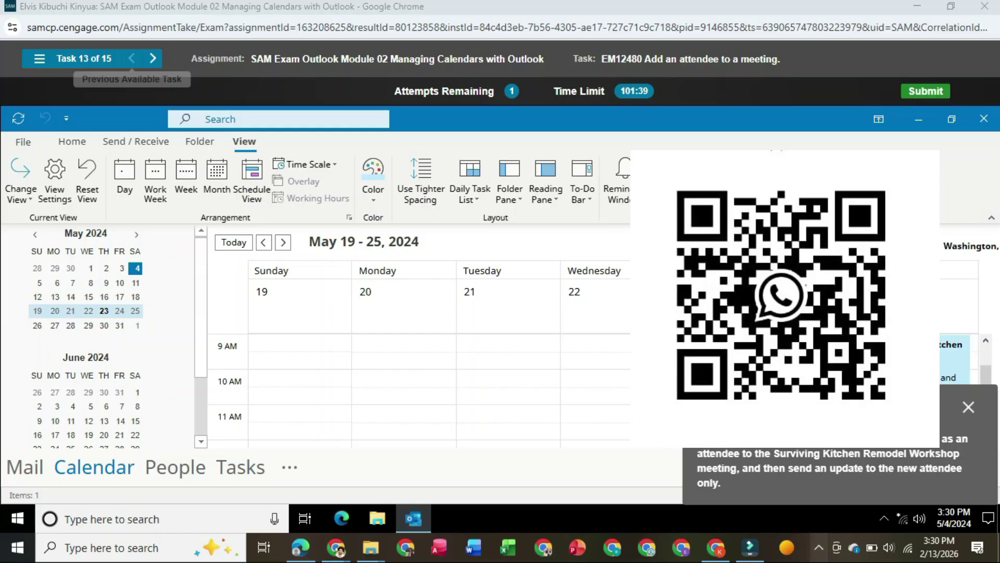
double_click(911, 362)
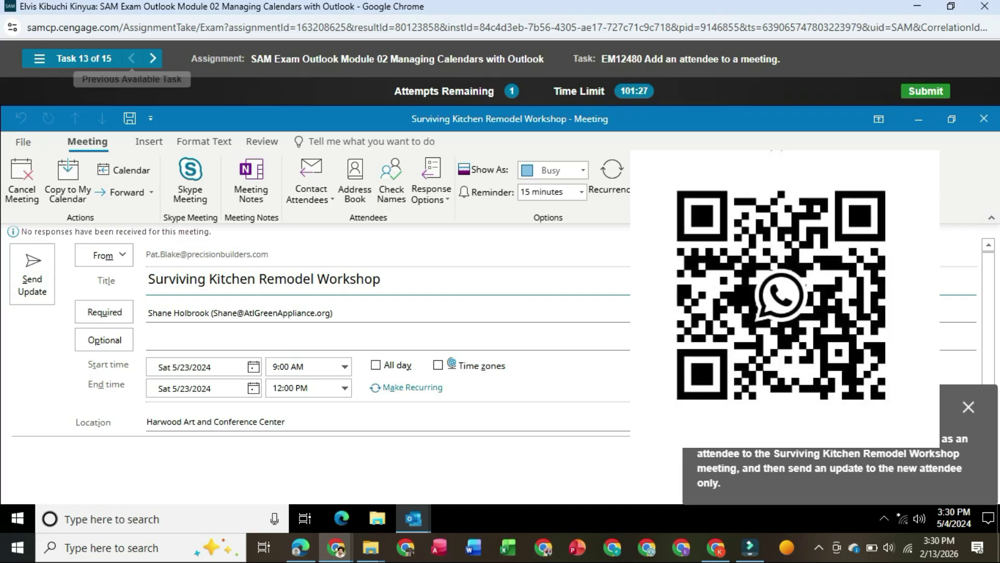
- Type and erase an attendee name so Optional stays empty, then advance to task 15
click(148, 341)
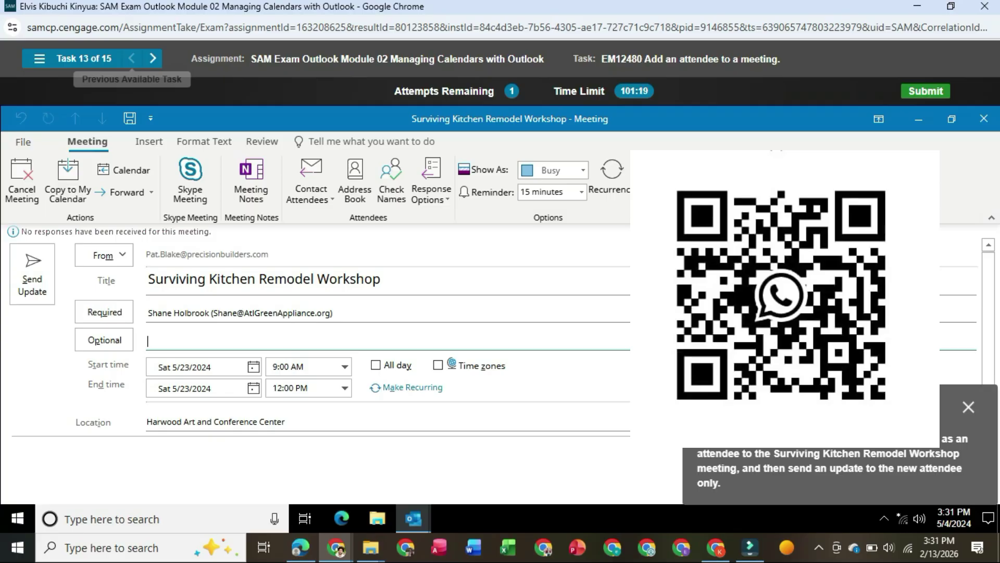
text(jim)
key(BackSpace)
key(BackSpace)
key(BackSpace)
drag(833, 407, 618, 406)
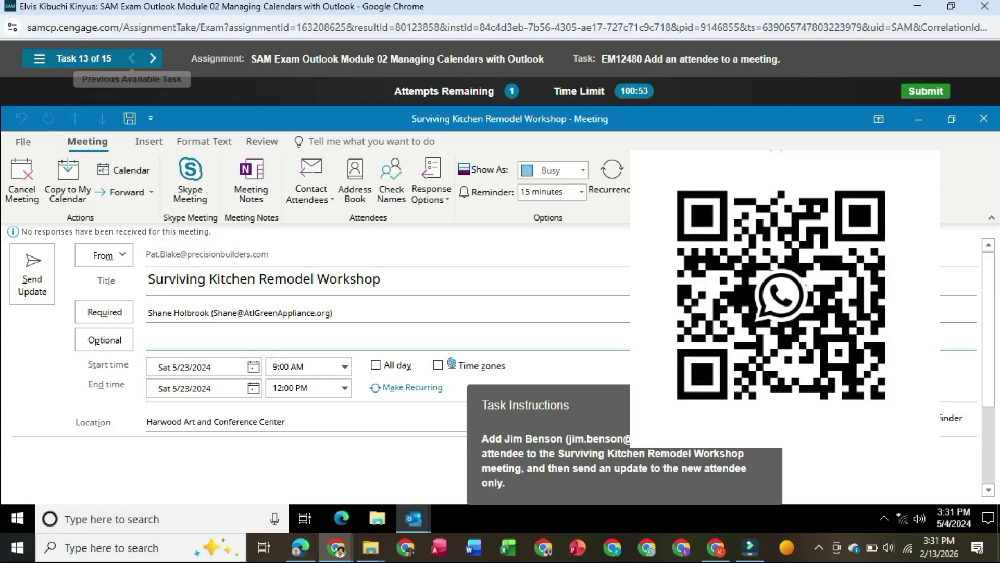
click(152, 58)
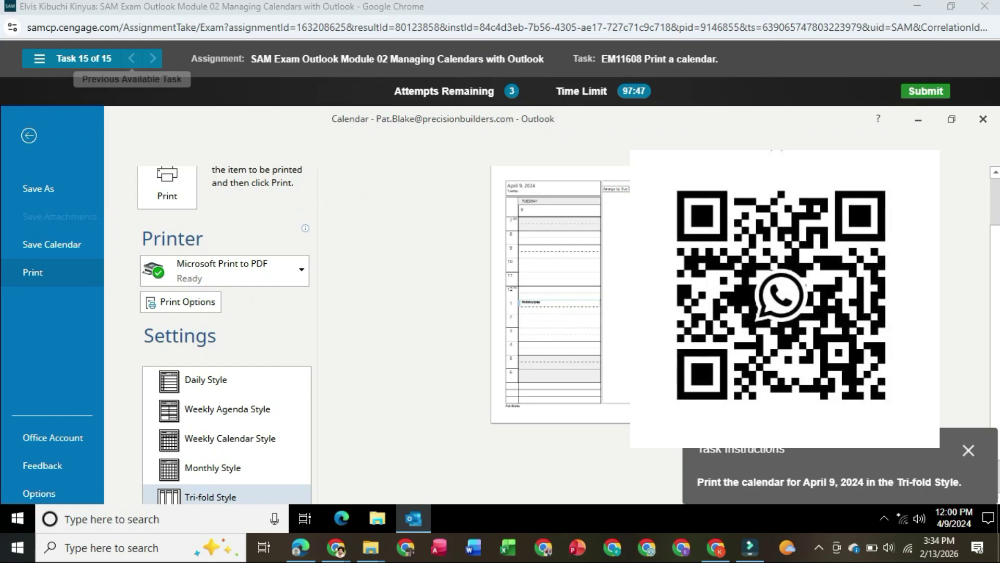
- Print the April 9, 2024 calendar in Tri-fold Style and submit the SAM assignment
click(167, 188)
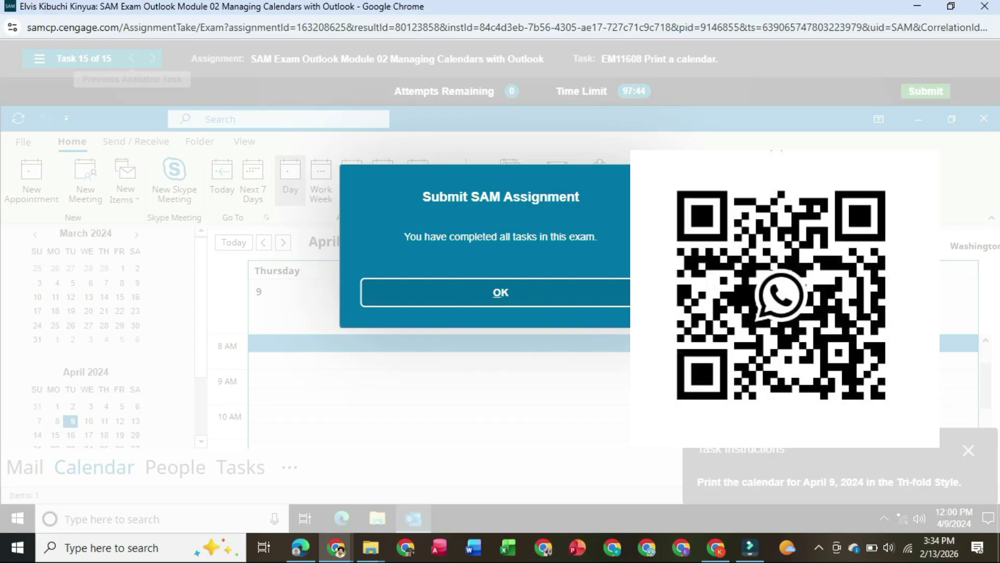
click(501, 292)
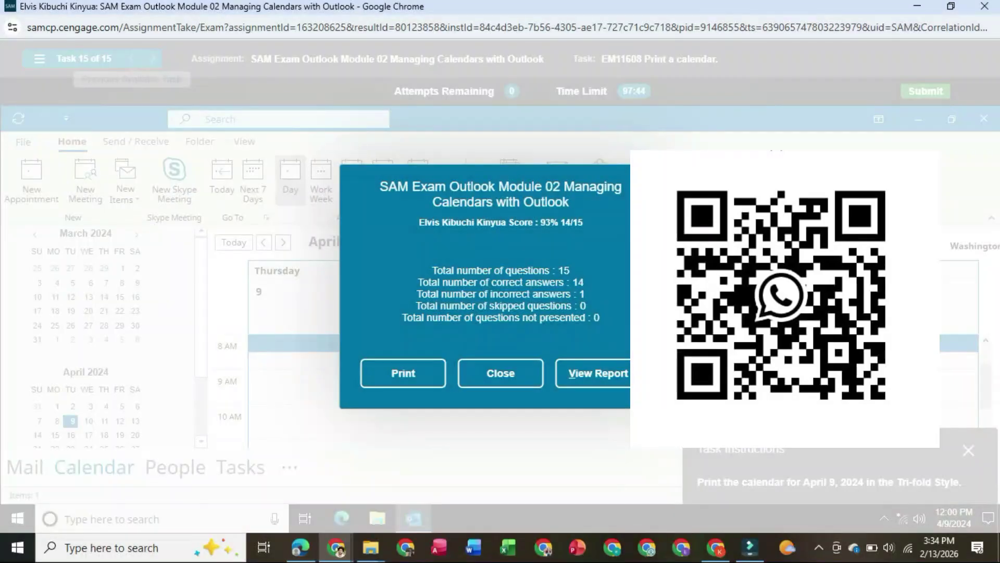
- Open the exam's View Report window from the score summary and maximize it
click(632, 374)
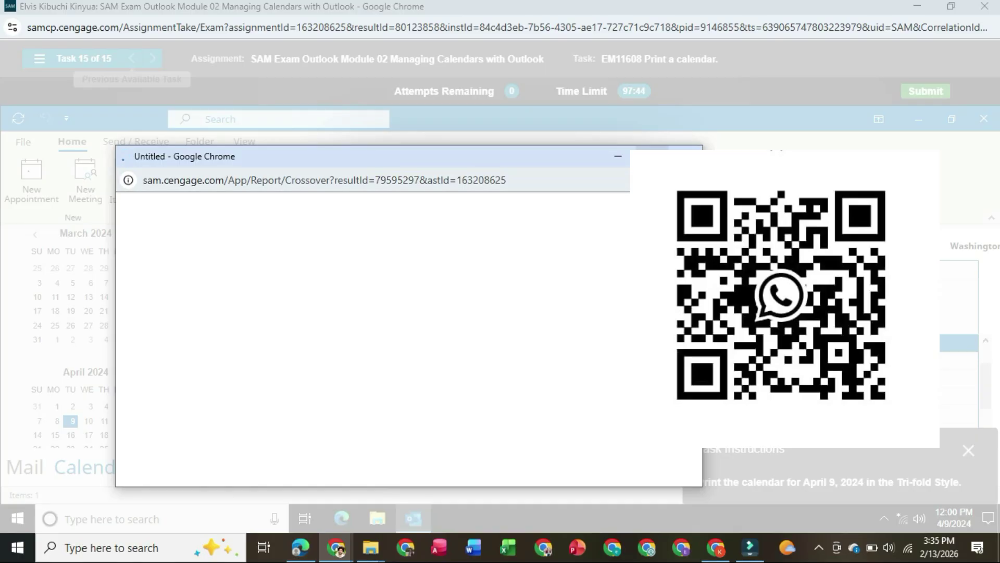
click(652, 156)
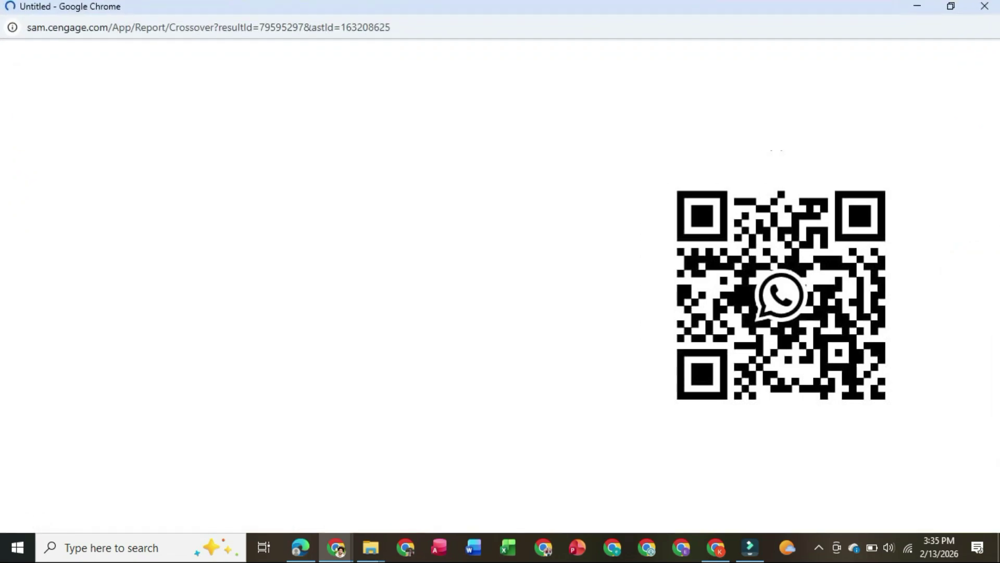